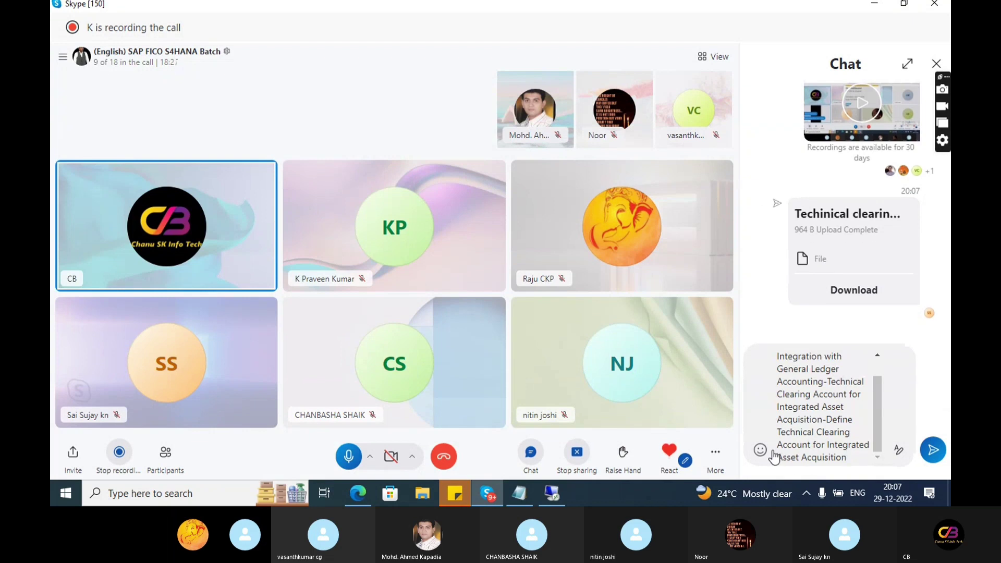
Post the technical clearing account IMG path to the class chat and bring the SAP remote session forward.
key(Return)
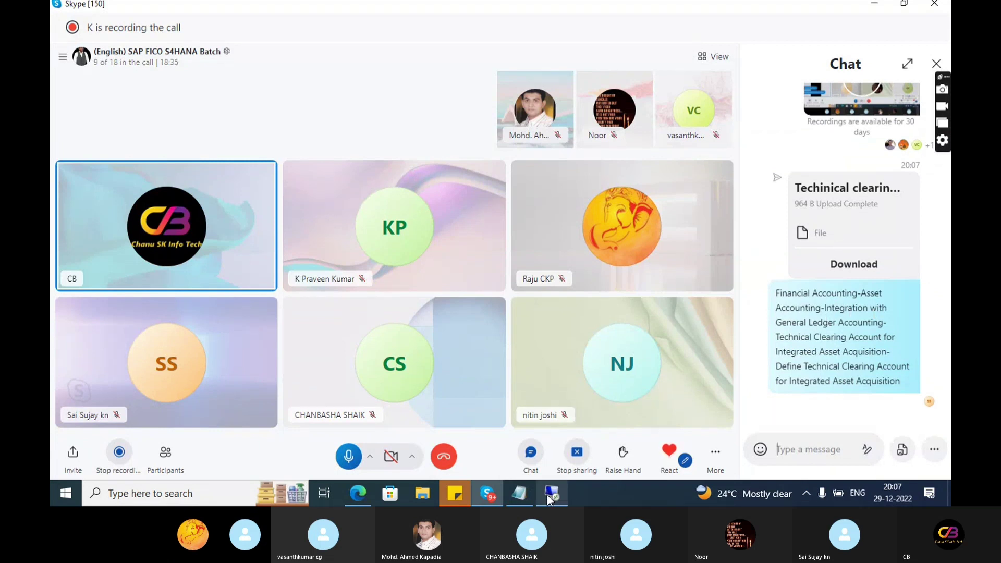
mouse_move(546, 495)
click(567, 469)
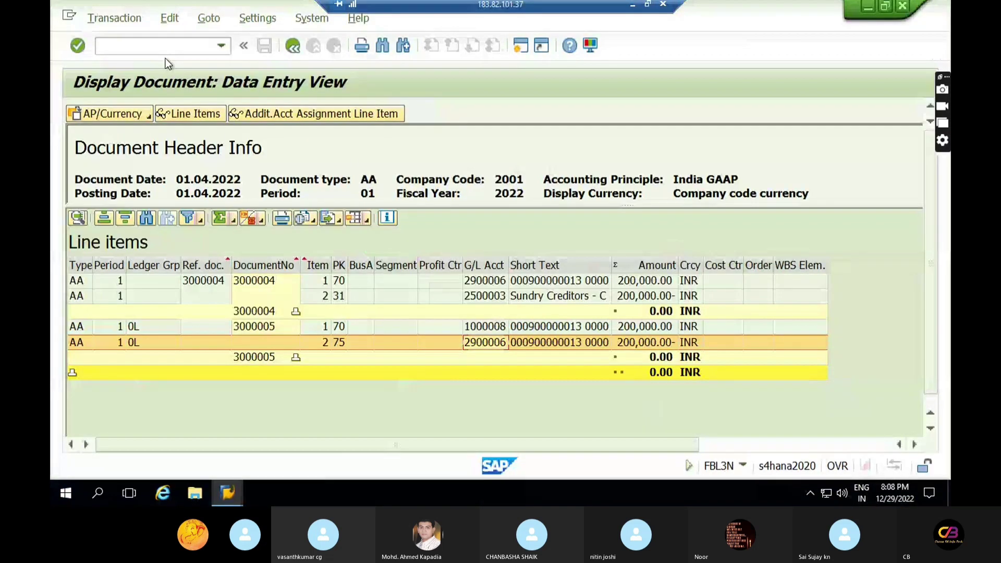
Leave the document display with /n and open the SAP Reference IMG via SPRO.
click(151, 45)
text(/n)
key(Return)
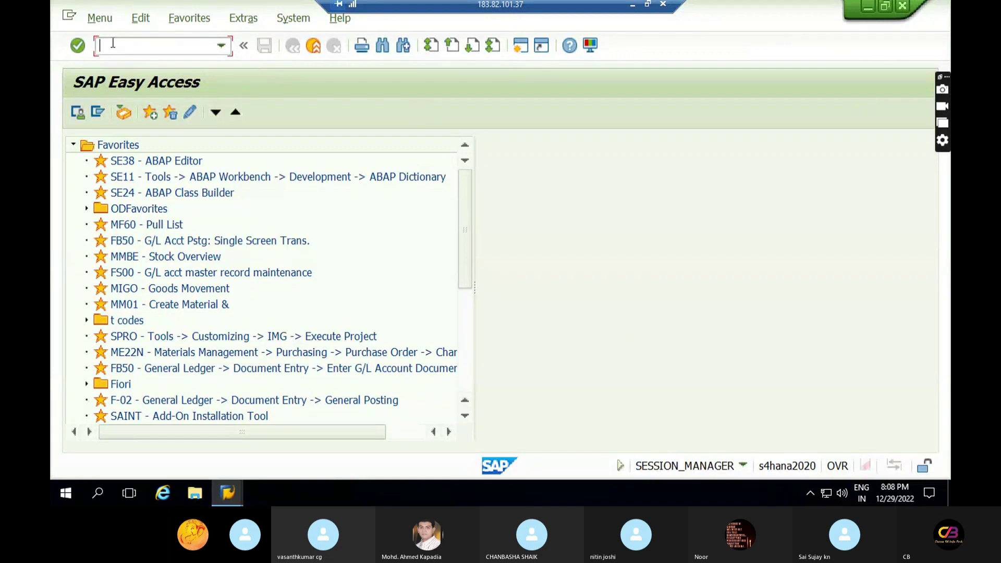
text(spro)
key(Return)
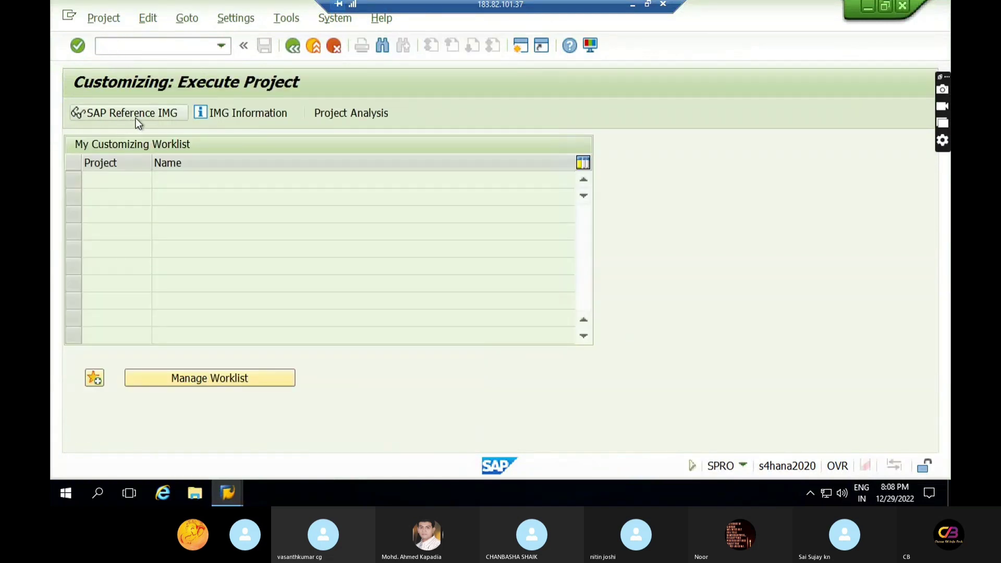
click(136, 118)
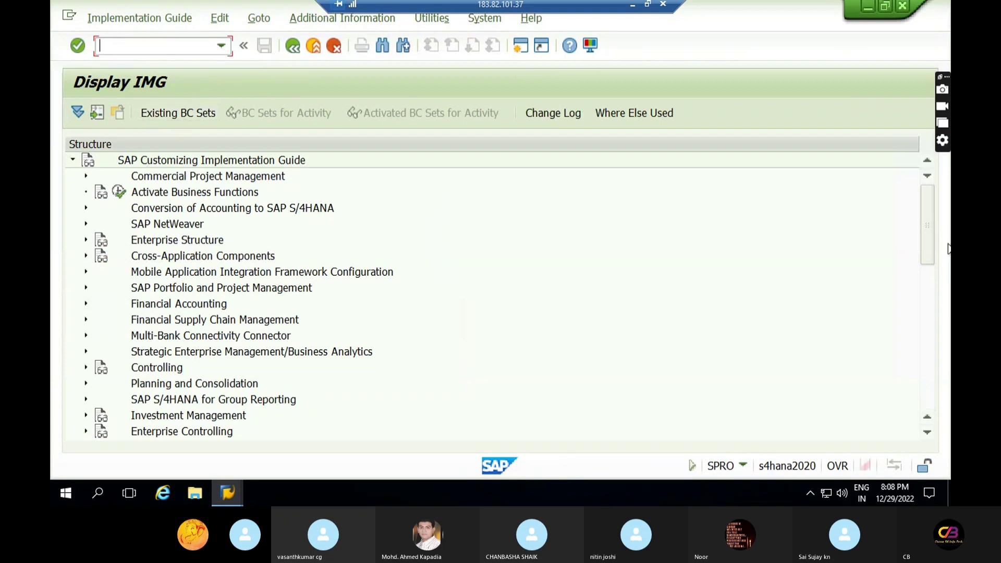
Go through Financial Accounting > Asset Accounting > Integration with GL and run Define Technical Clearing Account.
drag(929, 243, 930, 266)
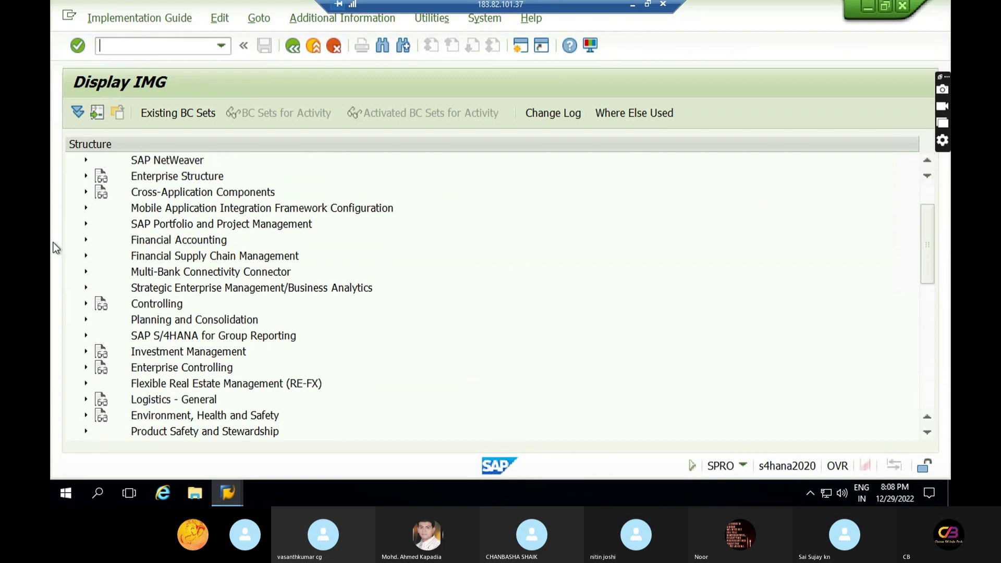
click(85, 240)
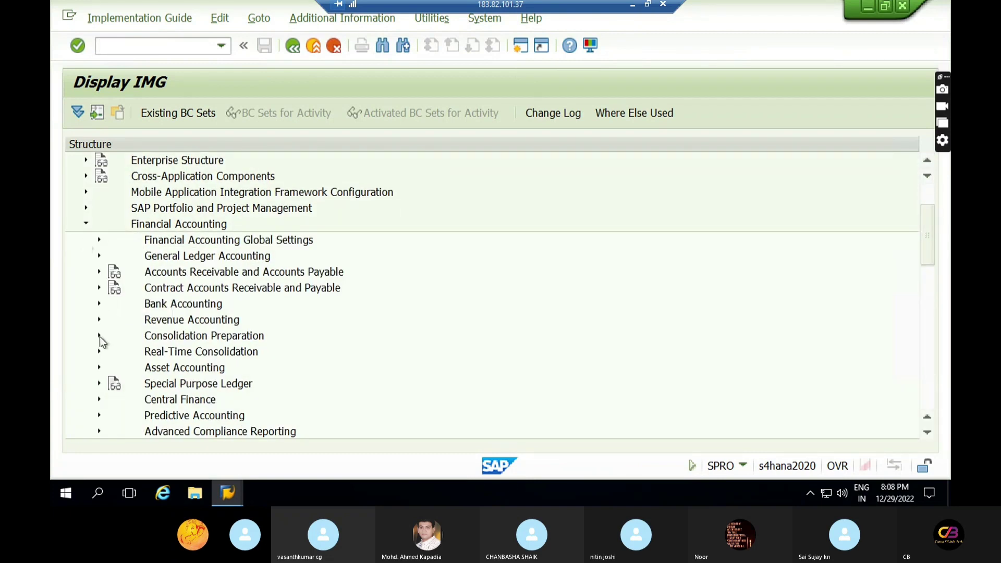
click(99, 368)
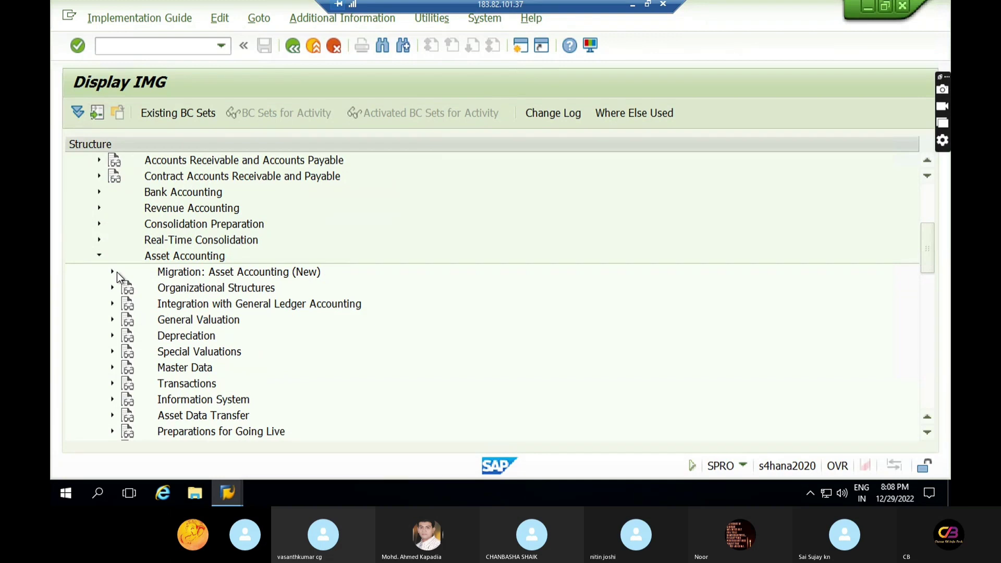
click(112, 304)
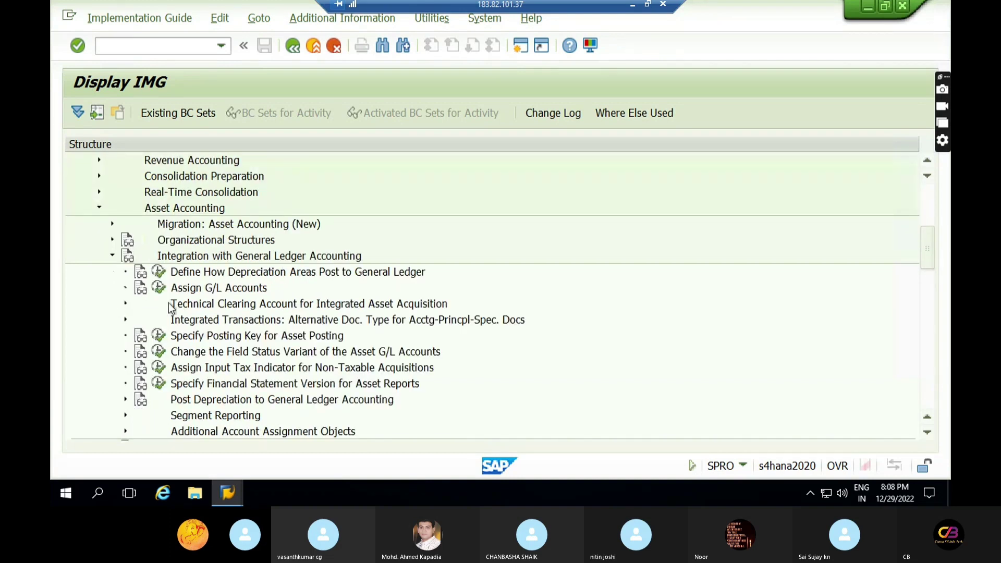
click(311, 306)
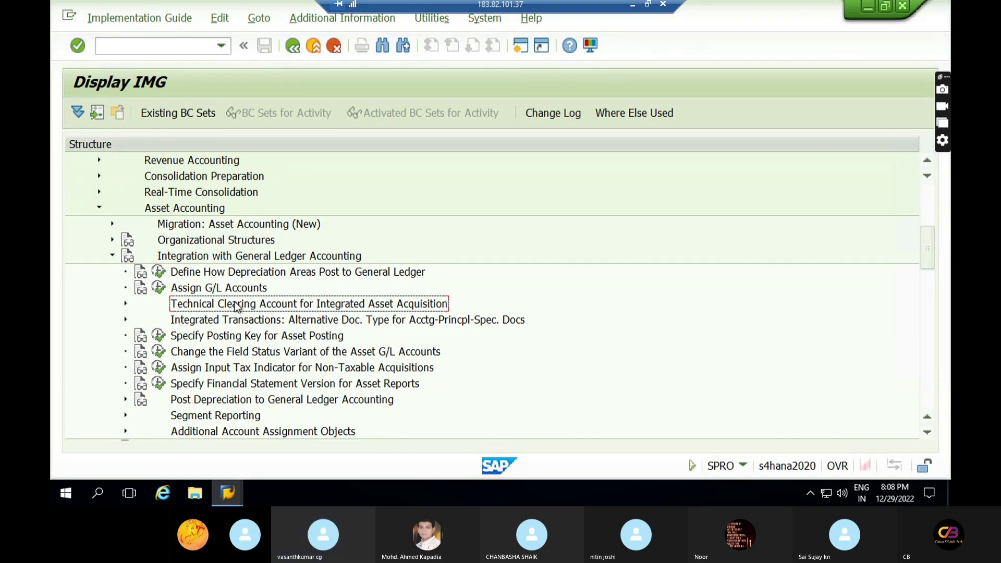
click(126, 303)
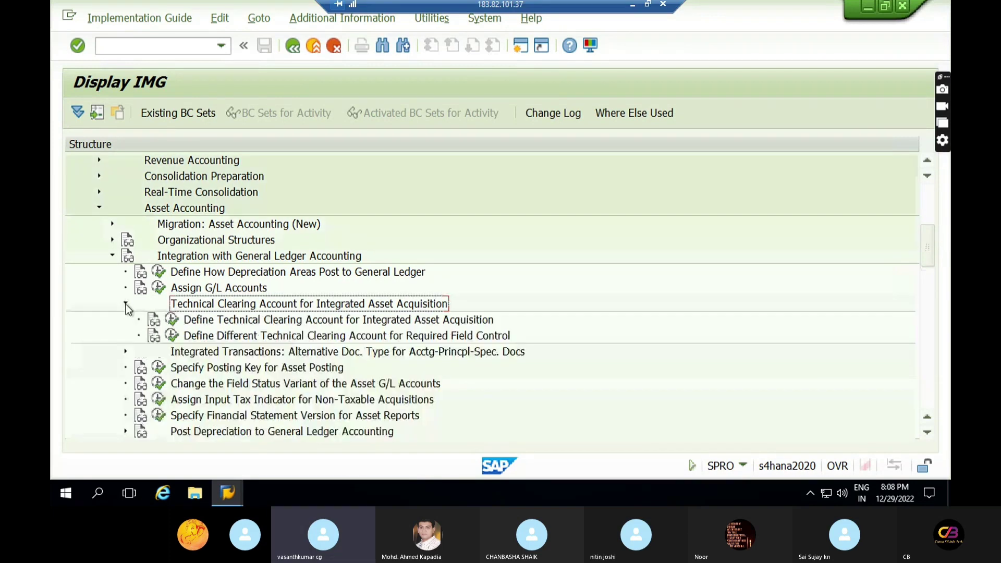
click(259, 321)
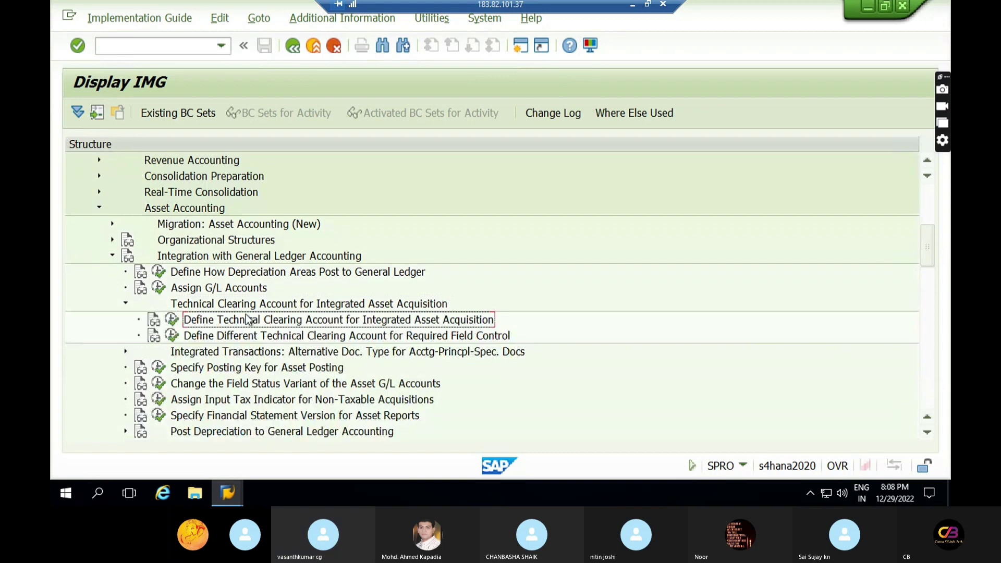
click(173, 319)
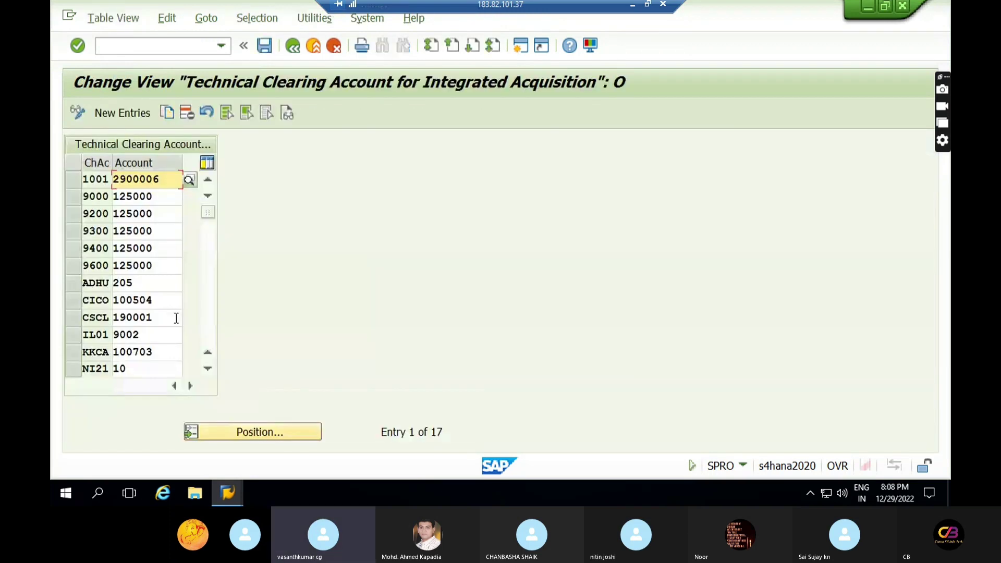
drag(171, 178, 89, 180)
click(105, 181)
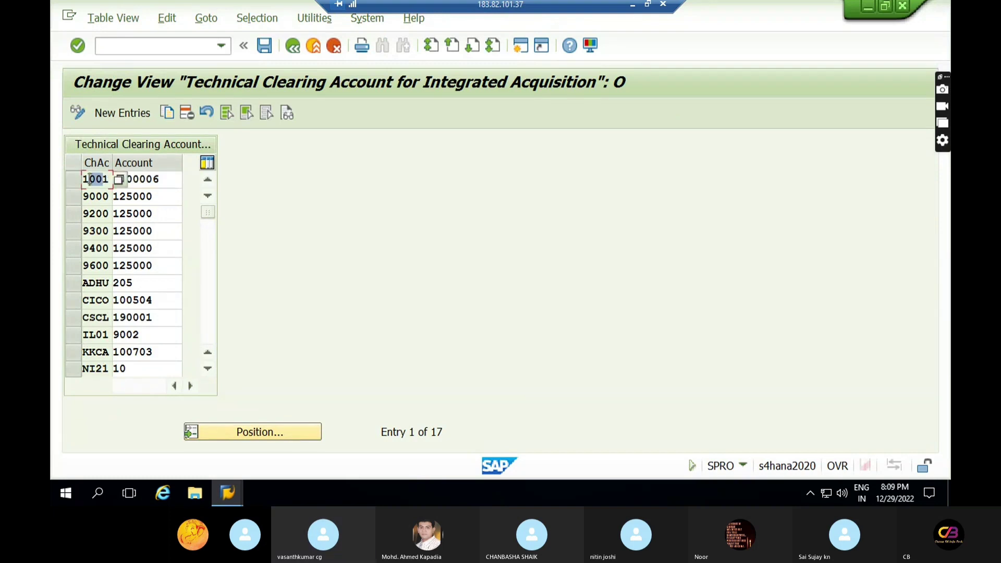
click(165, 180)
drag(113, 179, 149, 181)
click(163, 180)
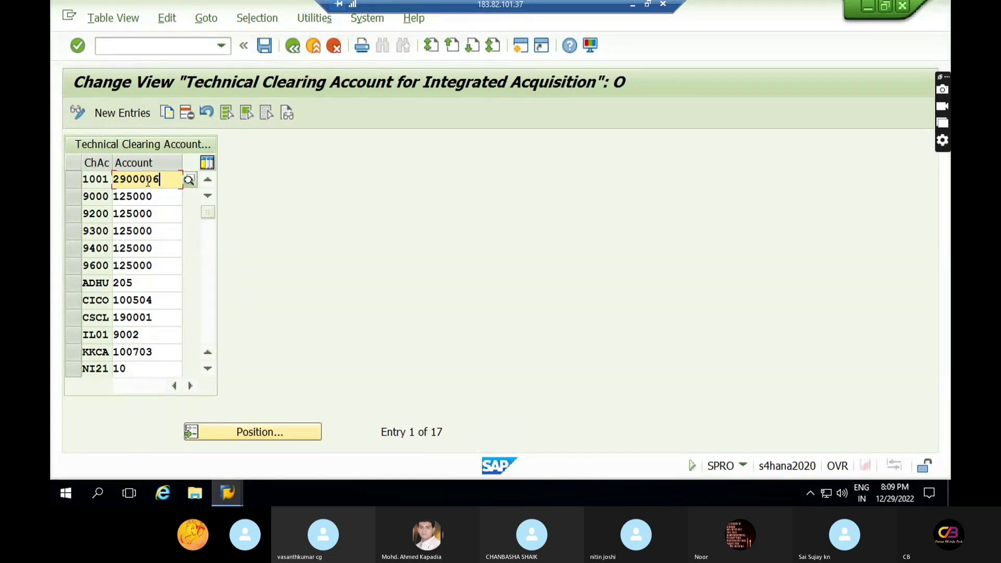
drag(159, 179, 115, 179)
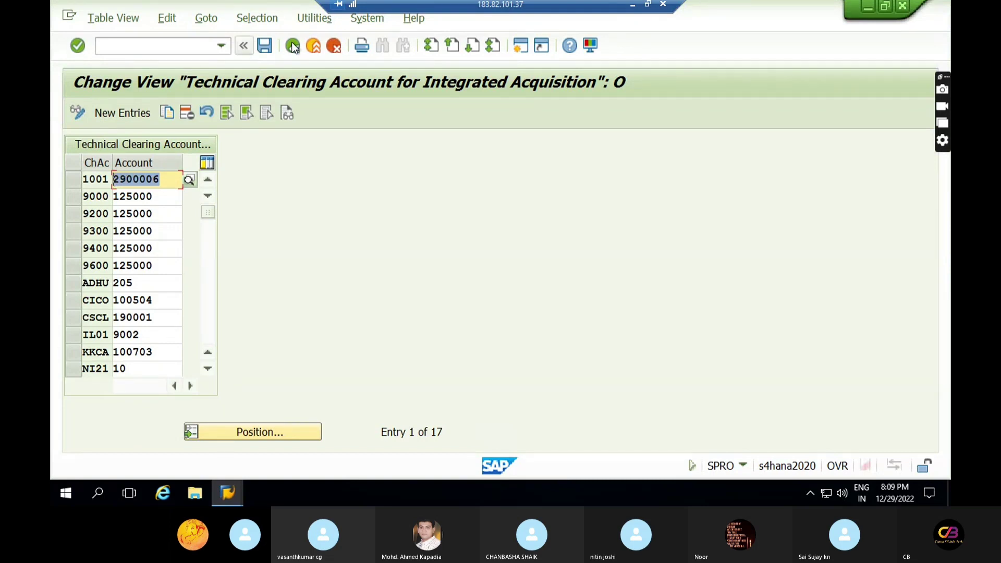
click(236, 486)
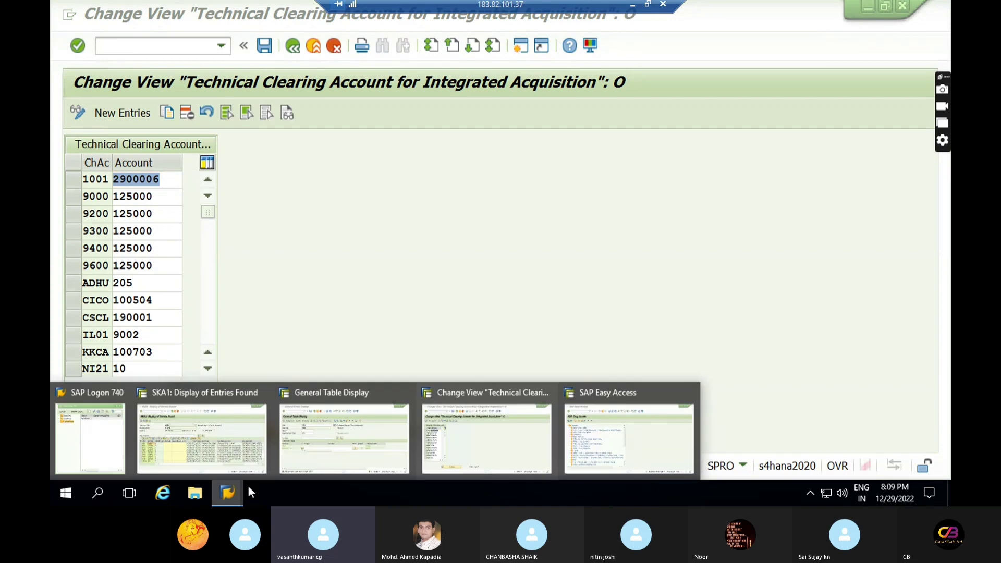
In the SKA1 table window, select the G/L account in the chart 1001 row.
mouse_move(207, 456)
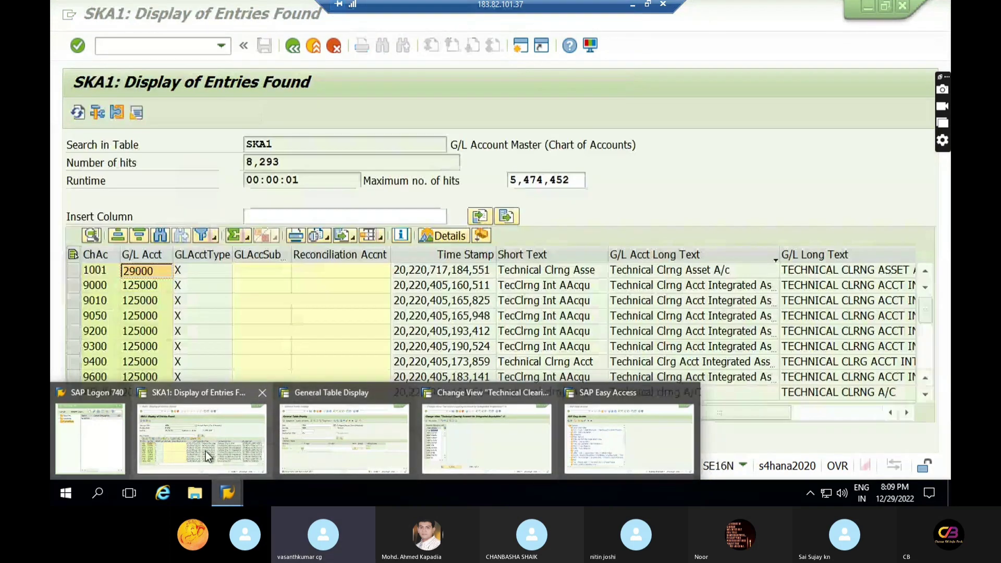
click(207, 456)
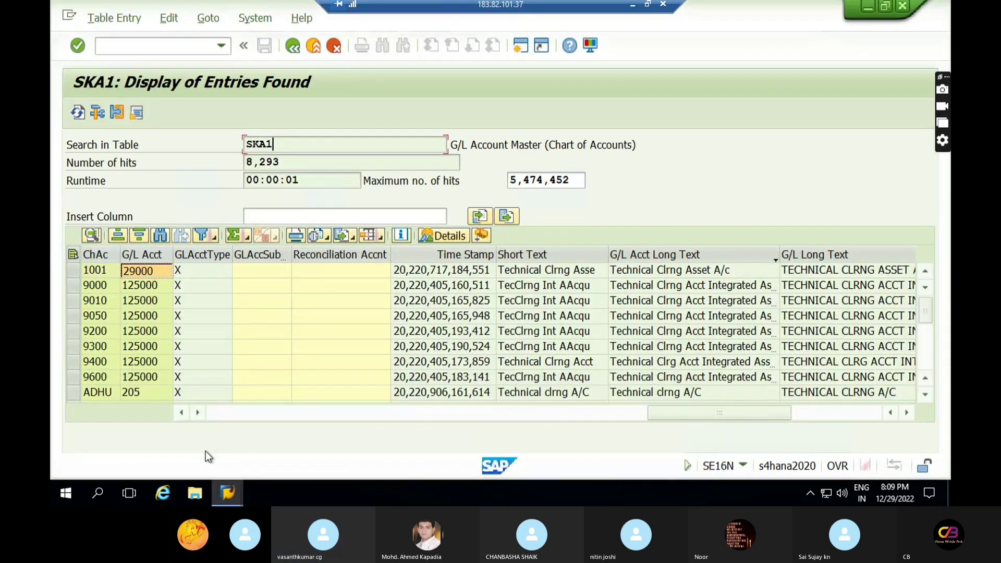
click(145, 271)
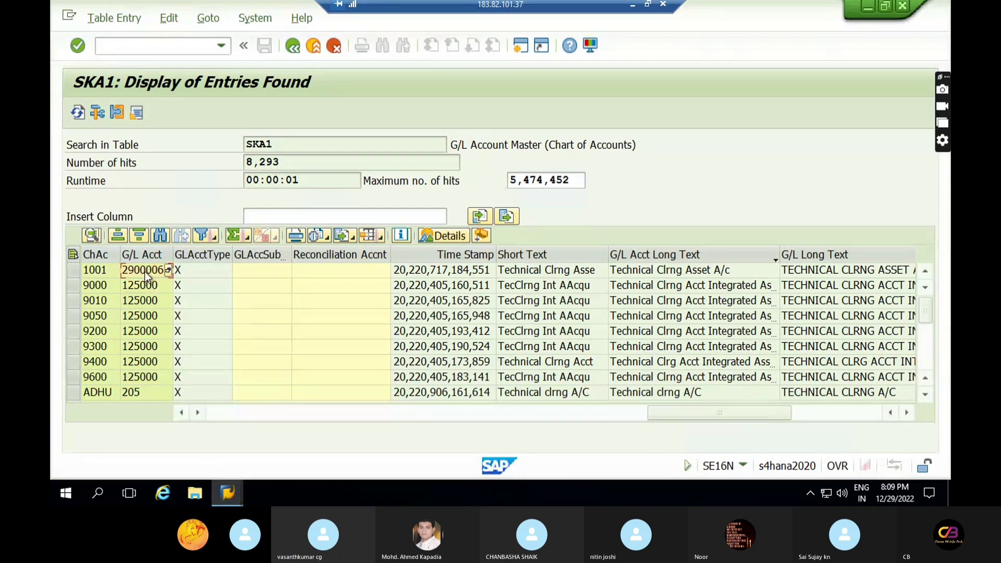
Open FS00 in a new session and confirm company code 2001 for G/L account maintenance.
click(521, 48)
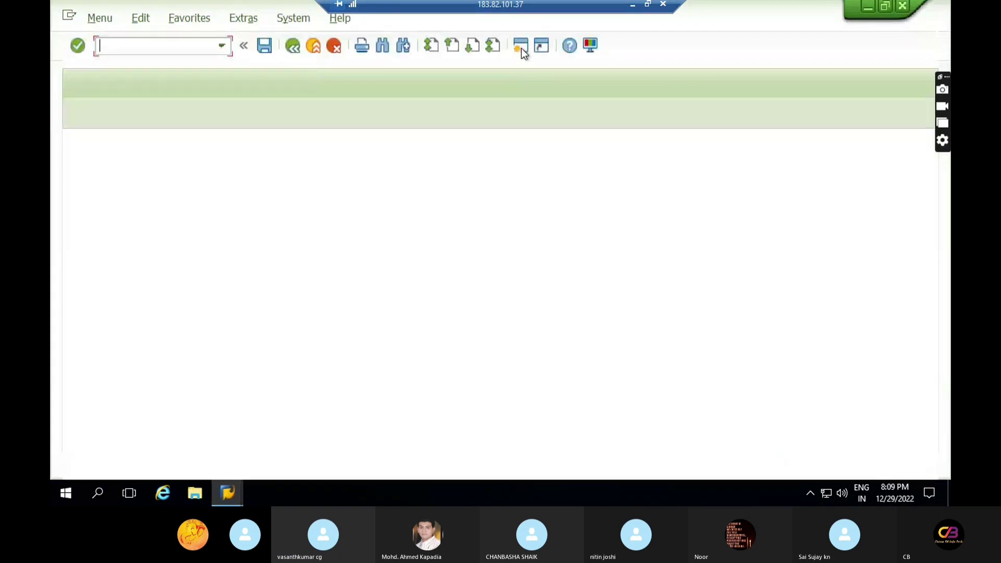
text(FS00)
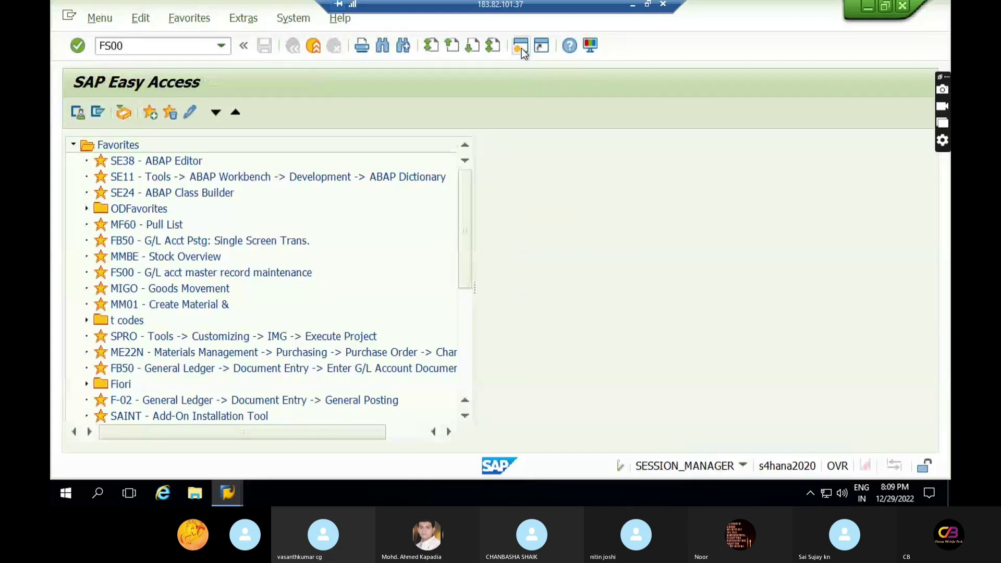
key(Return)
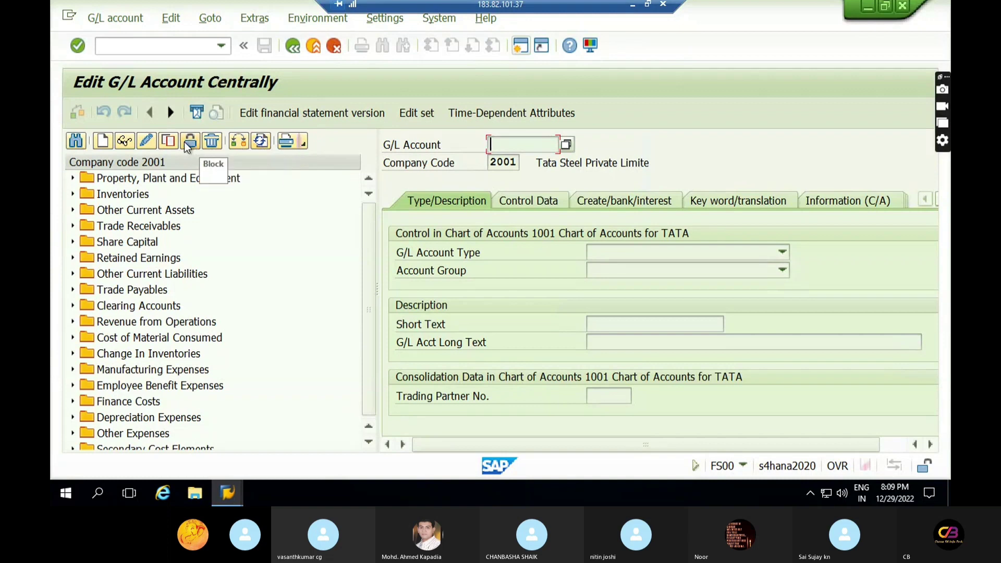
click(146, 141)
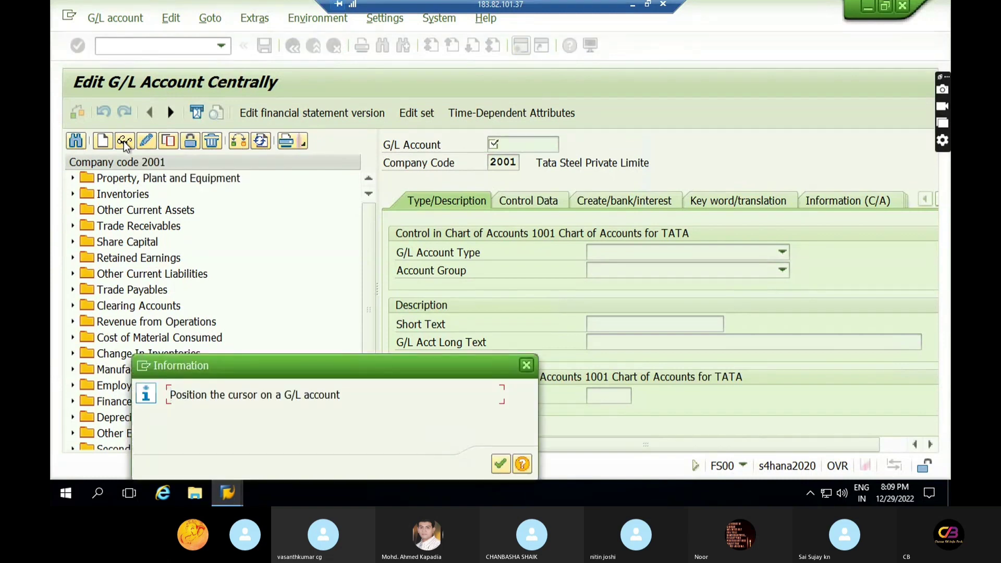
click(527, 365)
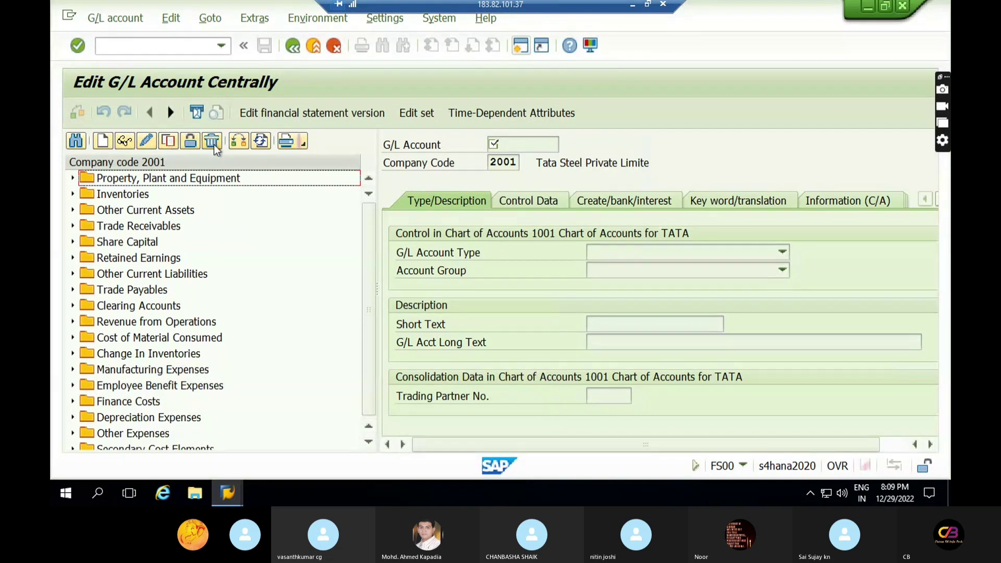
click(238, 140)
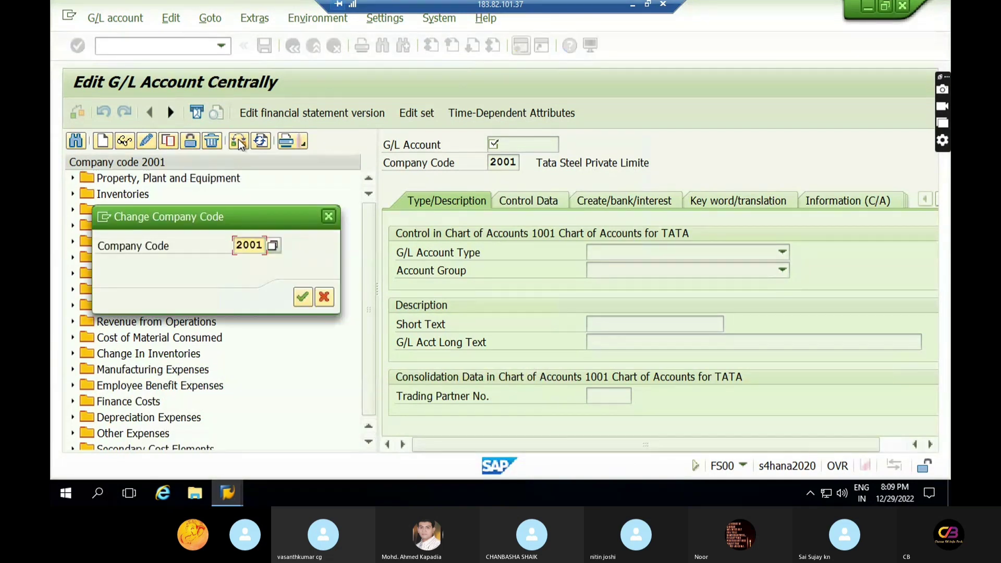
click(305, 298)
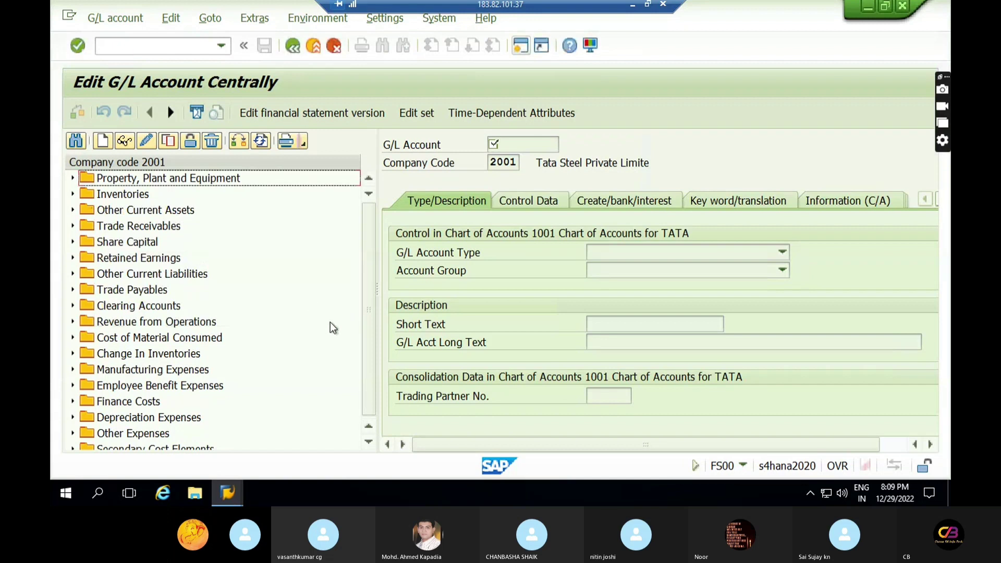
Browse the Inventories and Other Current Assets groups in the FS00 account tree, then go back to SKA1.
key(alt+Tab)
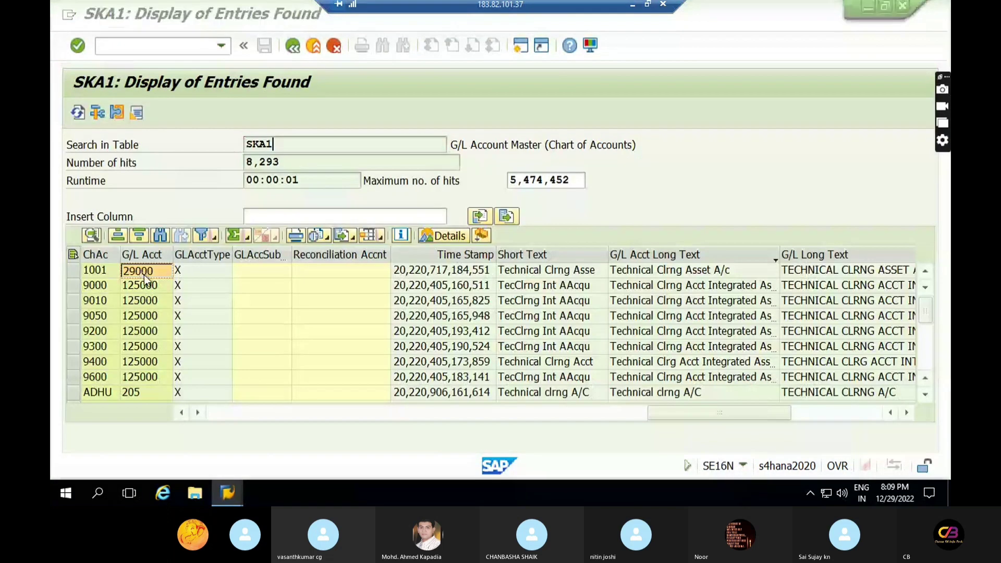
key(alt+Tab)
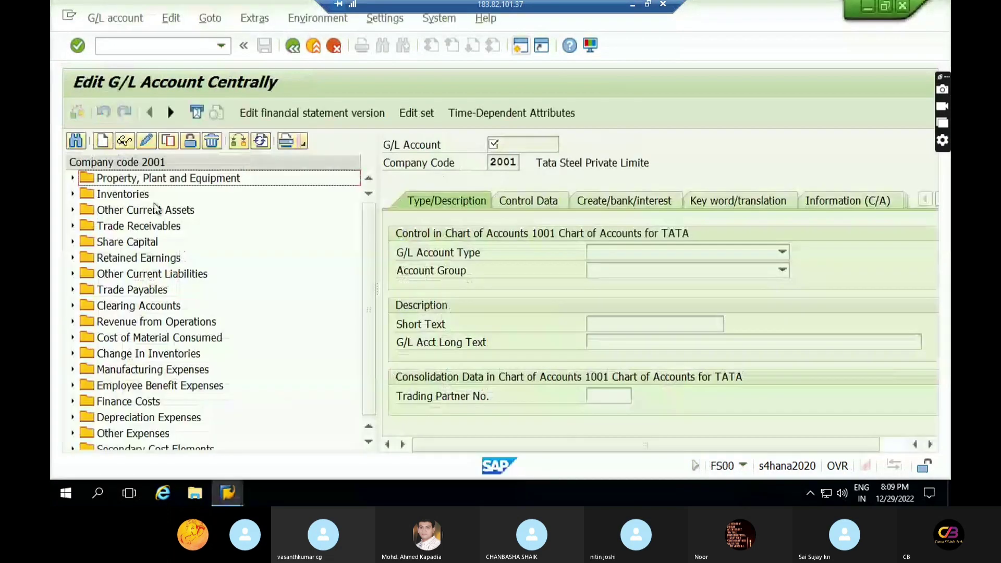
click(73, 194)
click(72, 194)
click(72, 210)
click(72, 210)
click(227, 492)
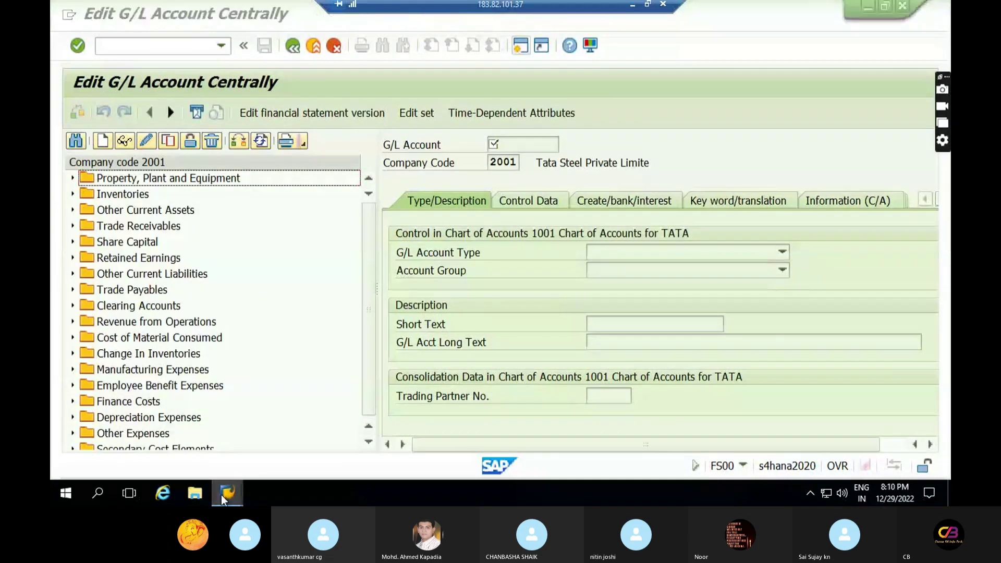
click(225, 449)
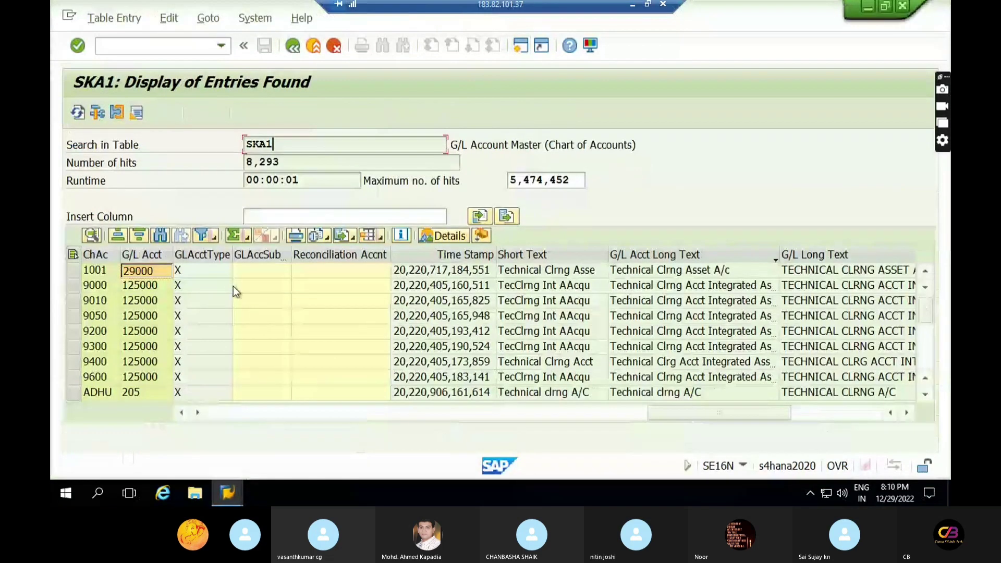
Step through the fields of account 2900006 in the SKA1 results.
click(183, 270)
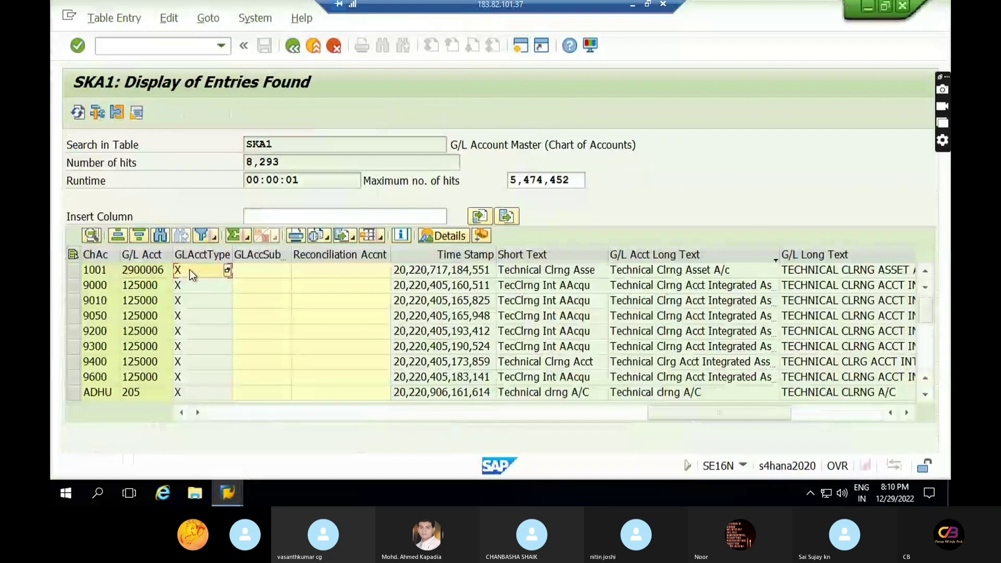
drag(682, 415, 242, 416)
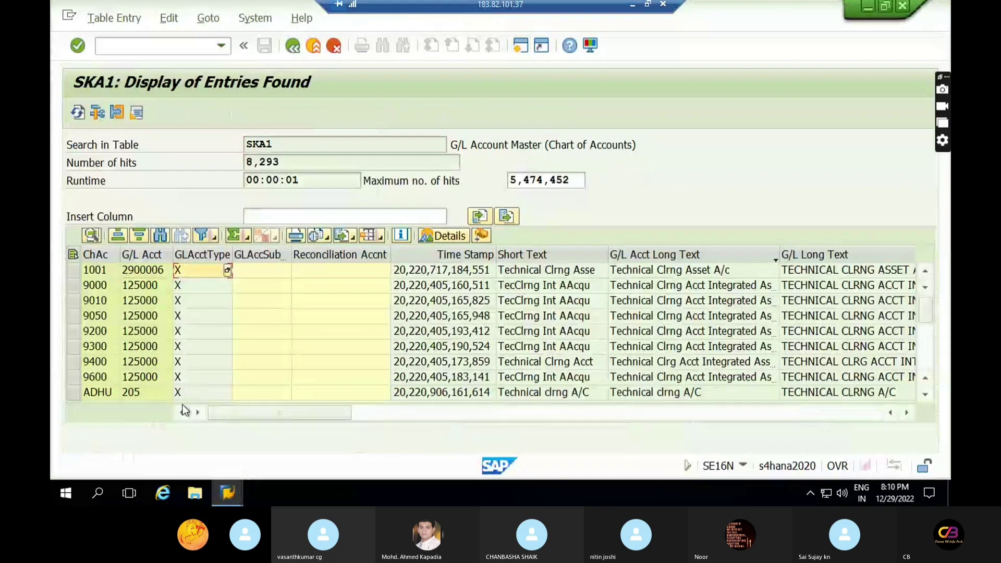
click(145, 270)
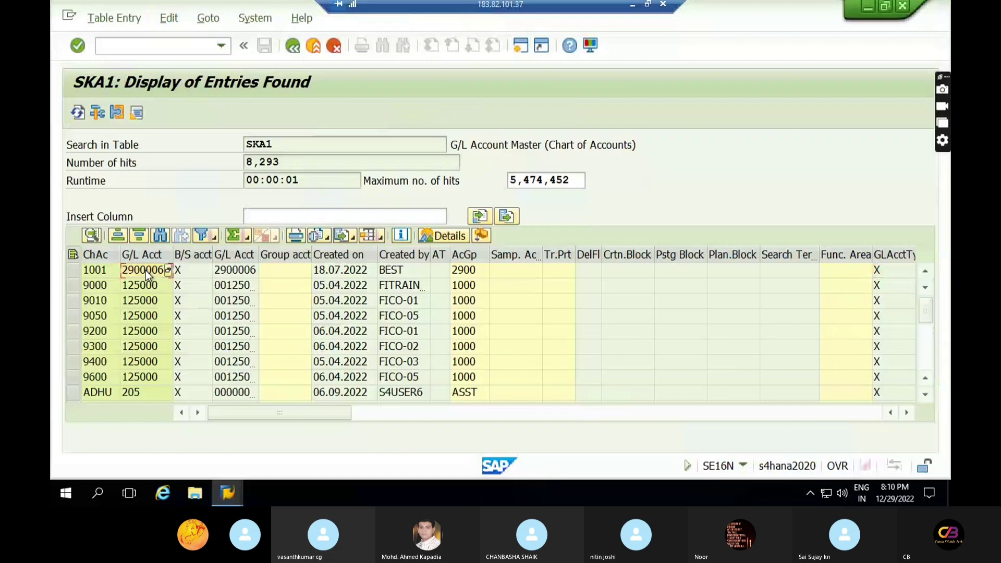
key(Right)
key(Right)
key(Right)
key(Right)
key(Right)
key(Right)
key(Right)
key(Right)
key(Right)
key(Right)
key(Right)
key(Right)
key(Right)
key(Right)
key(Right)
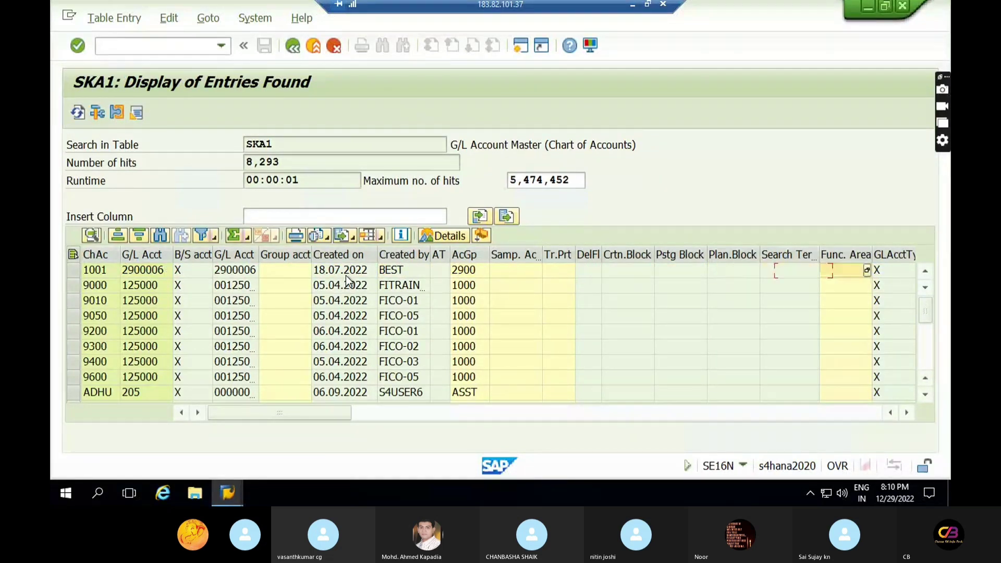
key(Right)
key(Right)
key(Right)
key(Right)
key(Right)
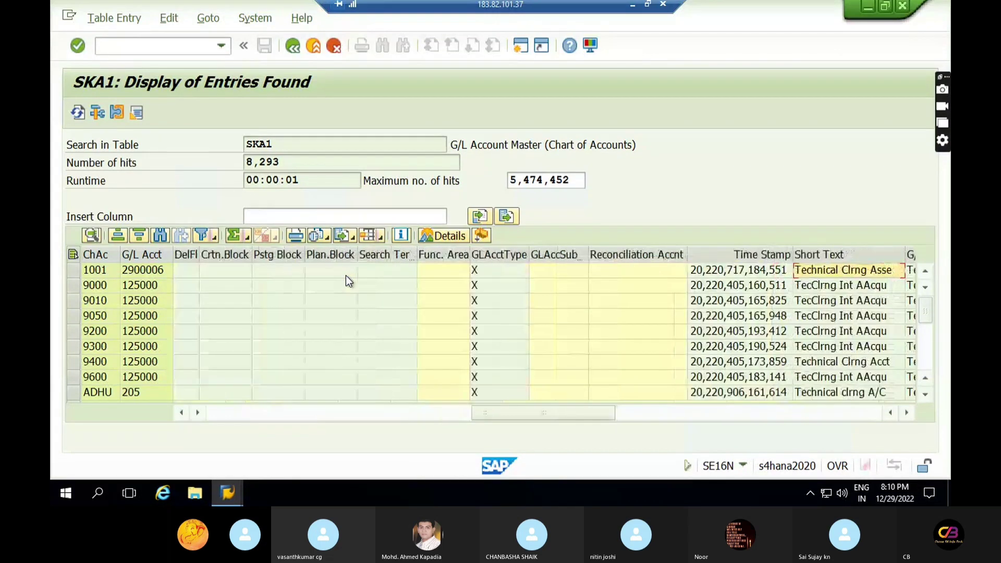
List the existing Reconciliation Accnt values through the column filter, then go to SAP Easy Access.
click(639, 254)
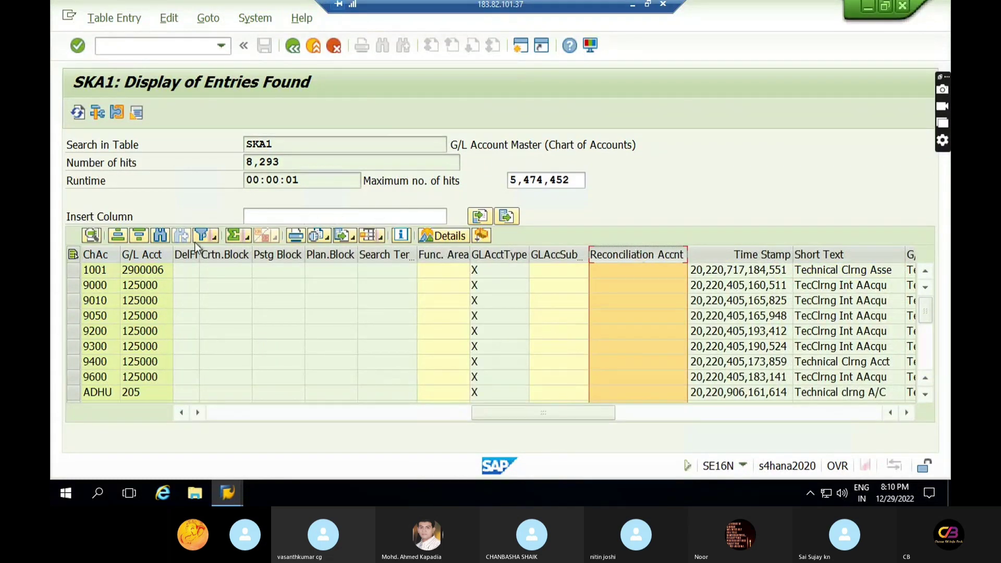
click(211, 236)
click(252, 254)
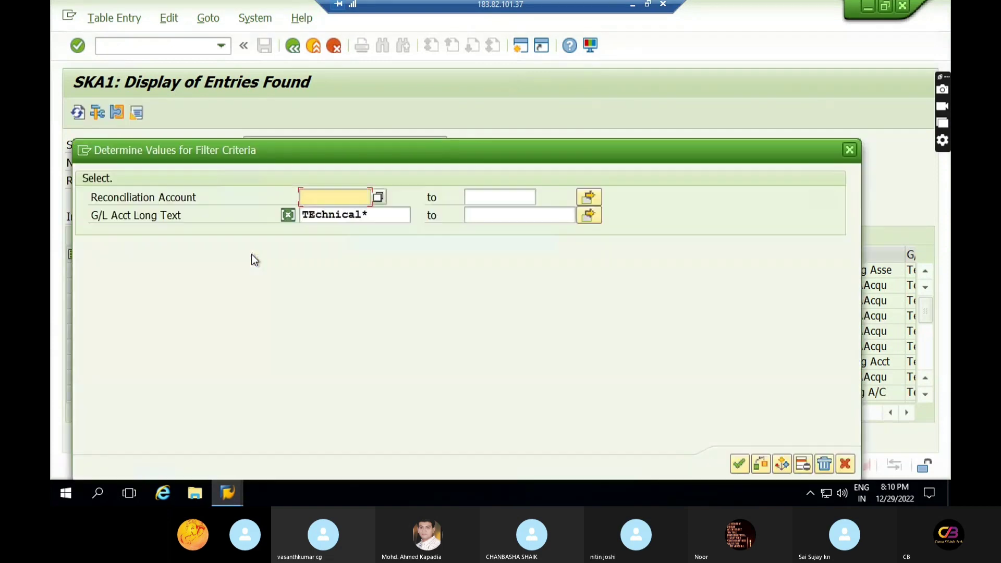
click(379, 197)
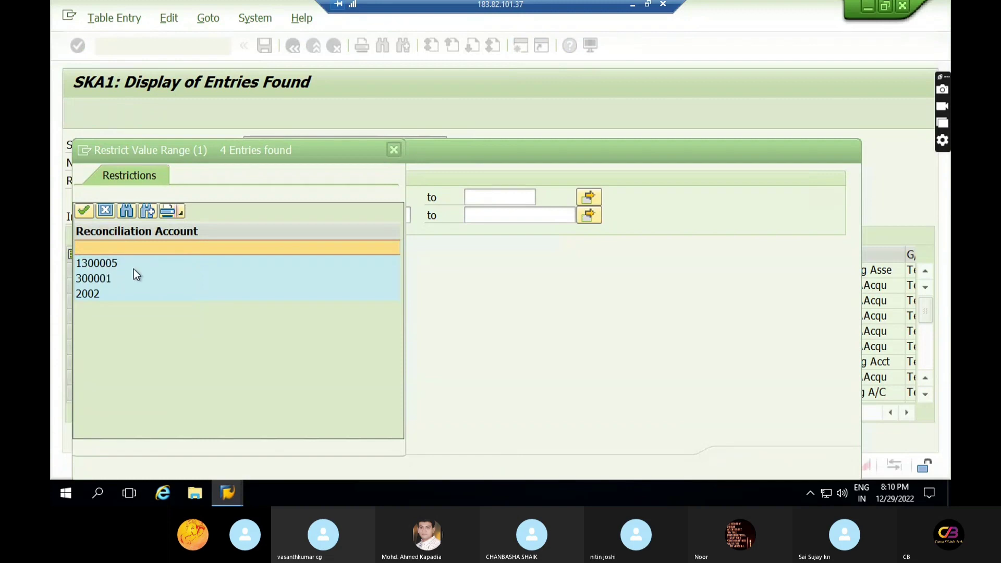
click(393, 151)
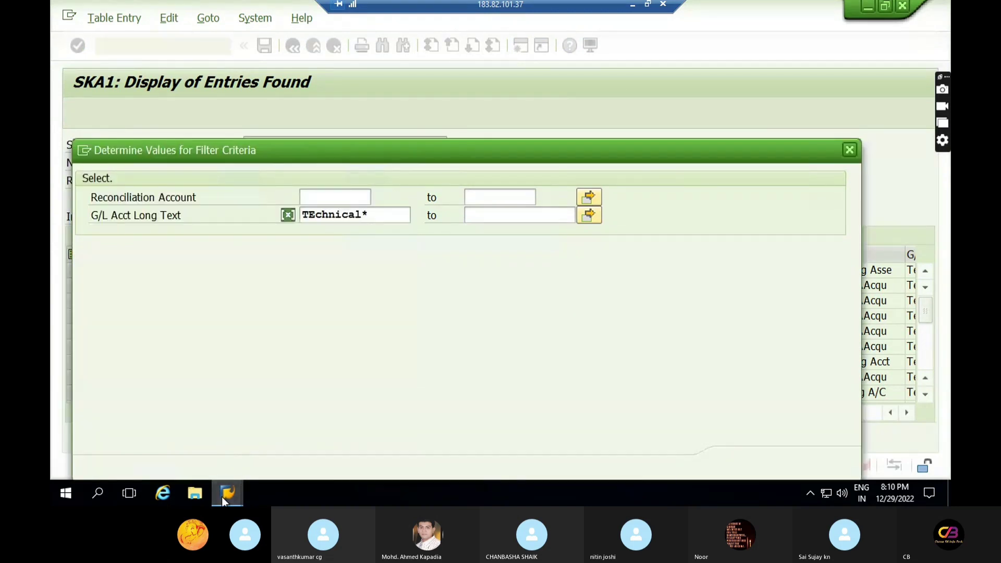
mouse_move(221, 496)
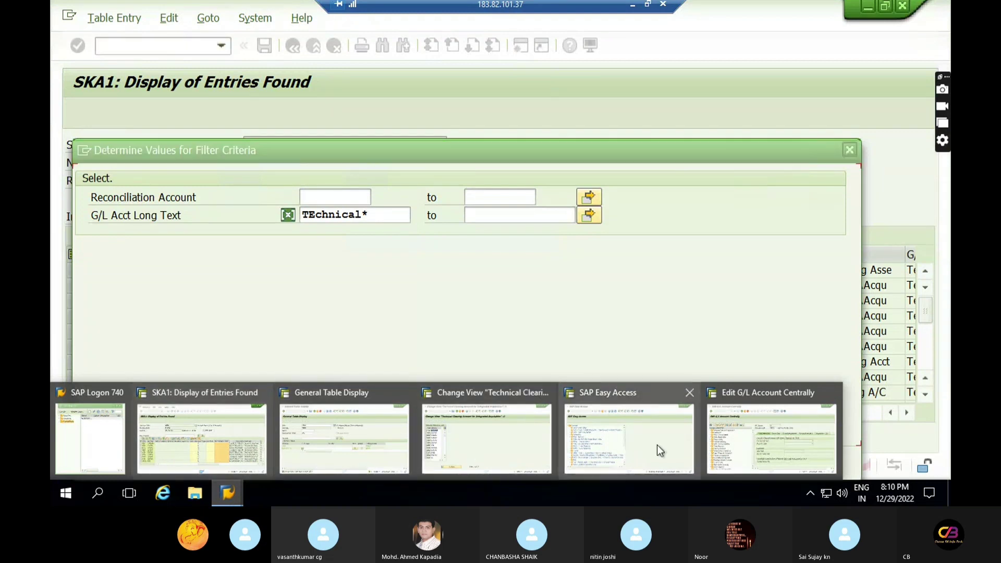
click(581, 430)
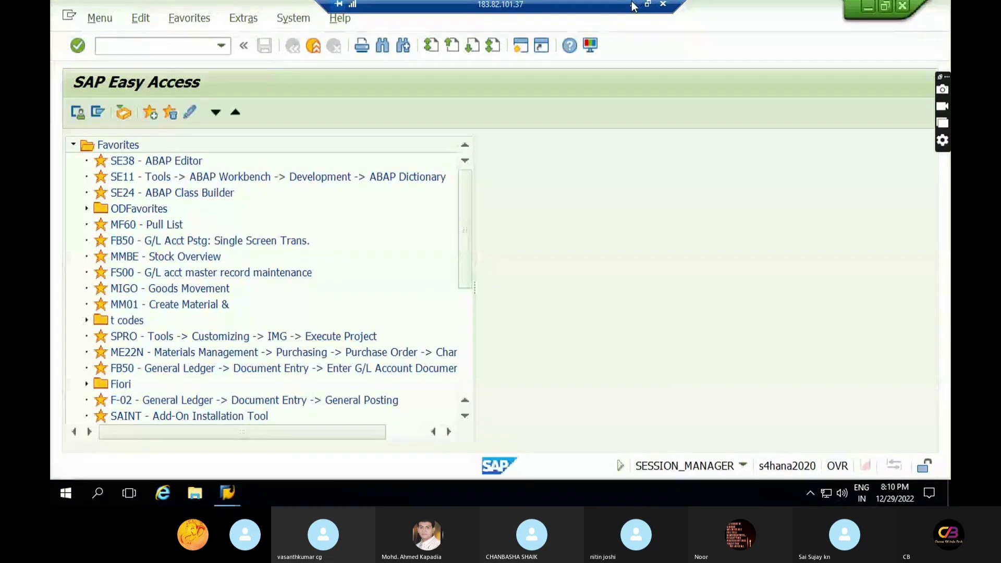
In the SAP blog, highlight the technical clearing account intro and the operational-part bullet.
click(865, 5)
click(359, 495)
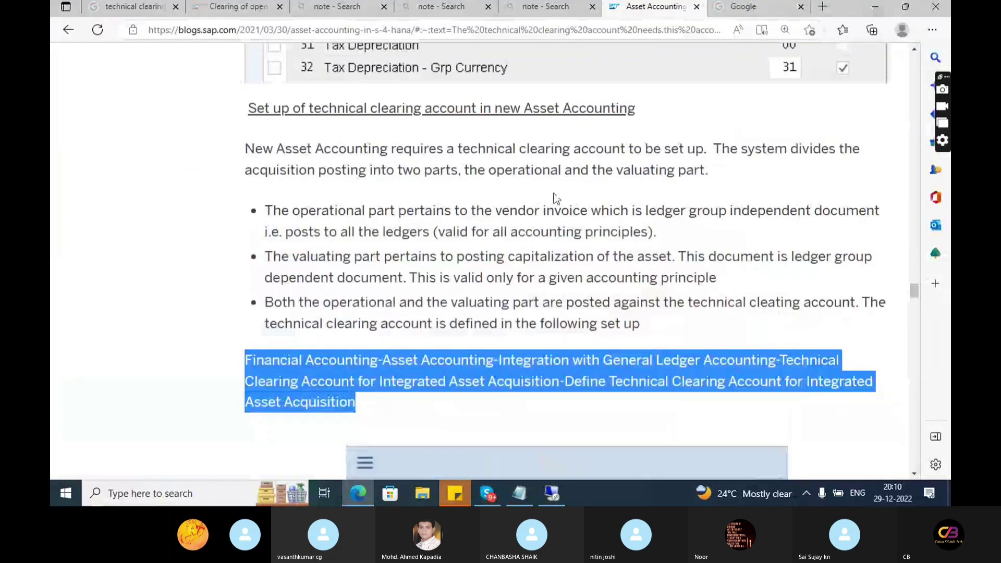
click(360, 497)
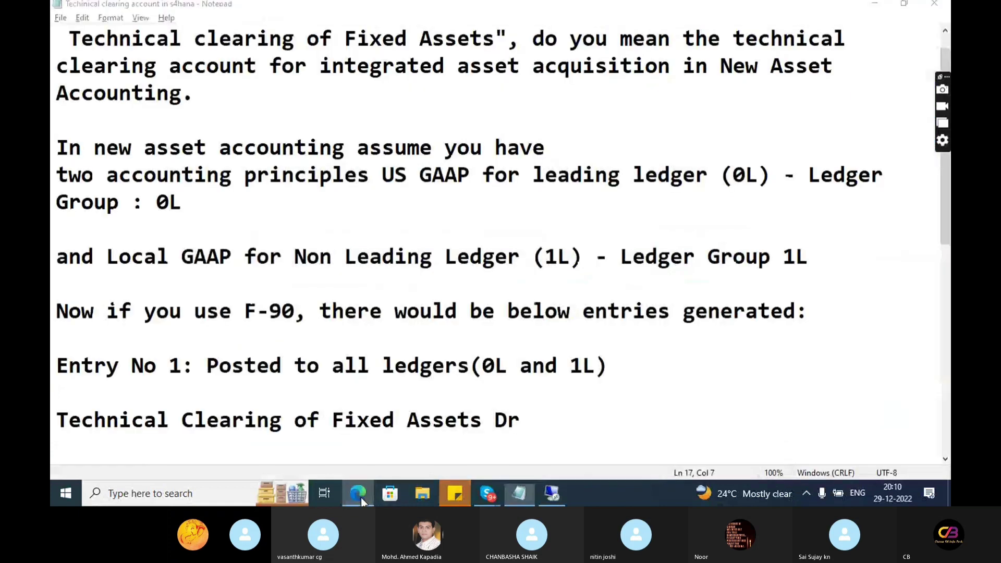
click(360, 497)
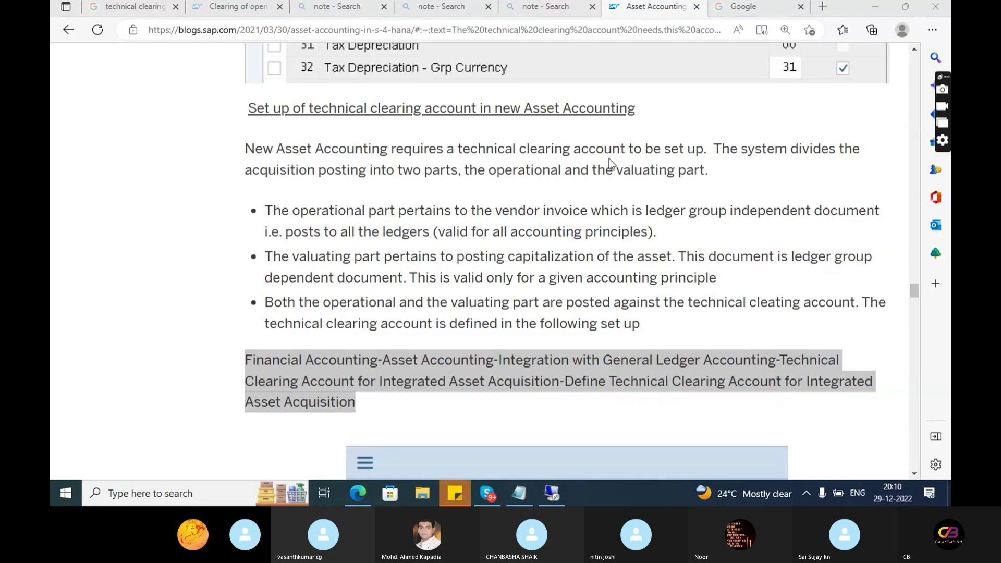
triple_click(406, 171)
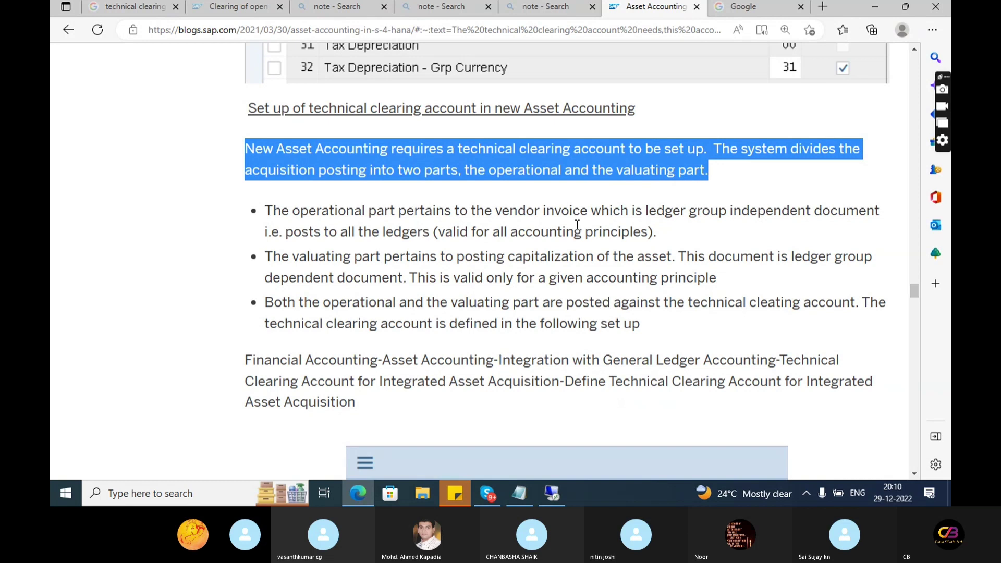
triple_click(344, 214)
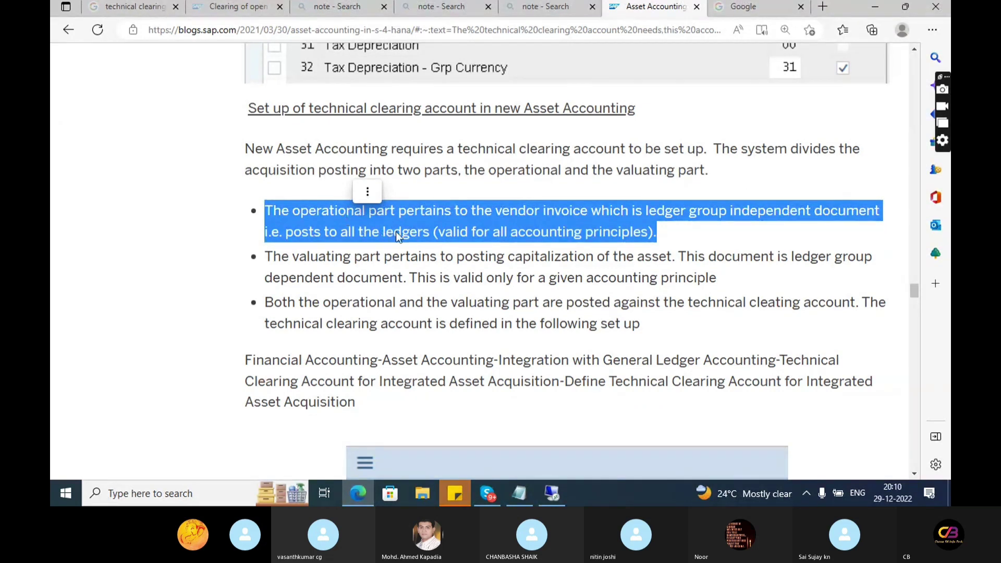
Compare the first posting entry in the Notepad notes with the blog's operational and valuating part wording.
click(518, 489)
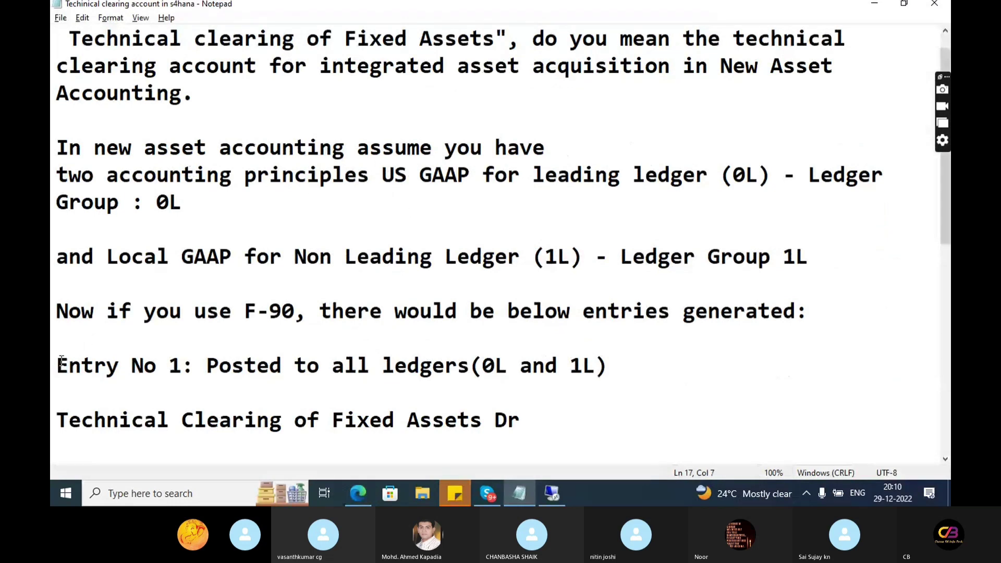
drag(60, 365, 556, 372)
key(alt+Tab)
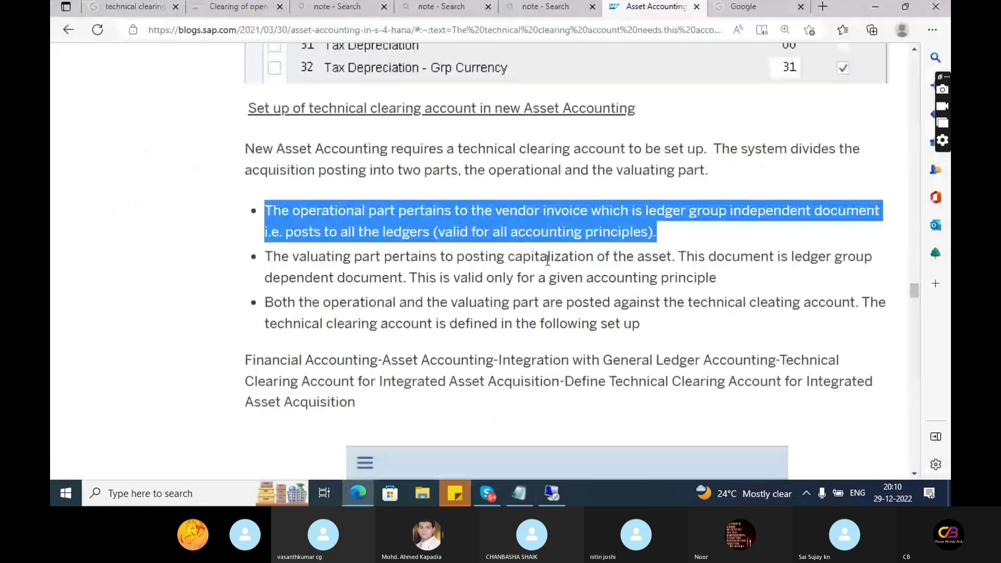
double_click(489, 175)
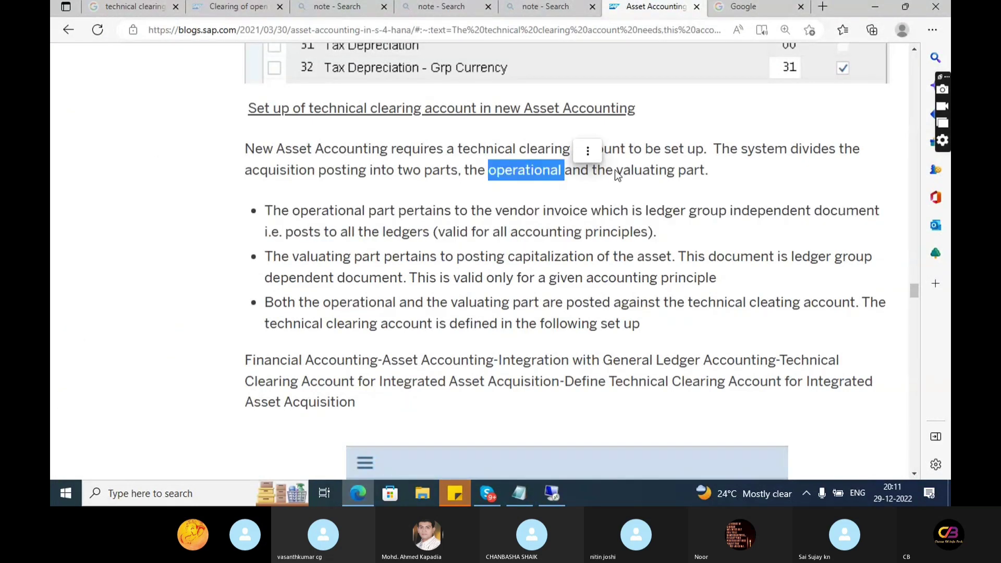
drag(615, 170, 751, 172)
drag(267, 255, 464, 281)
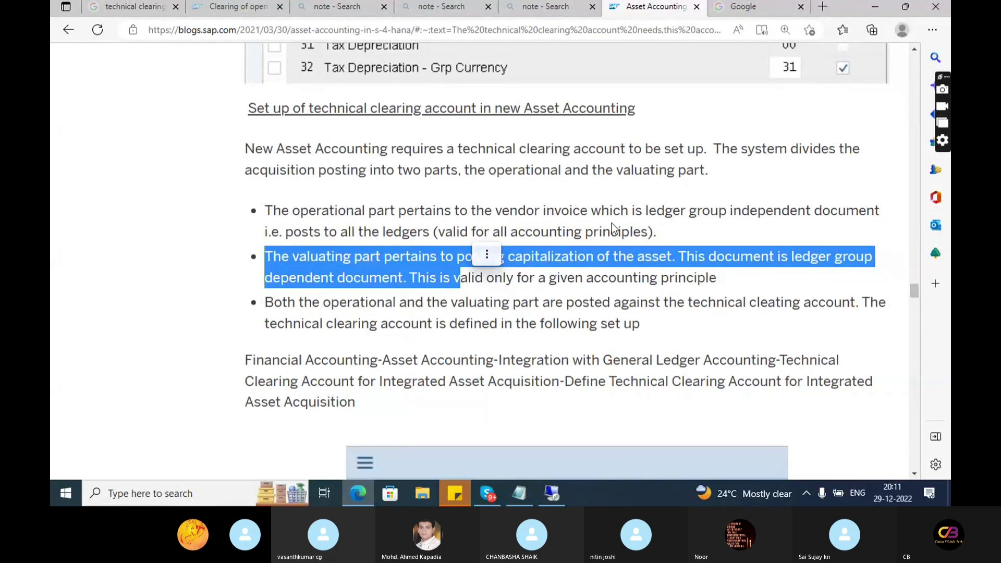
drag(618, 172, 709, 172)
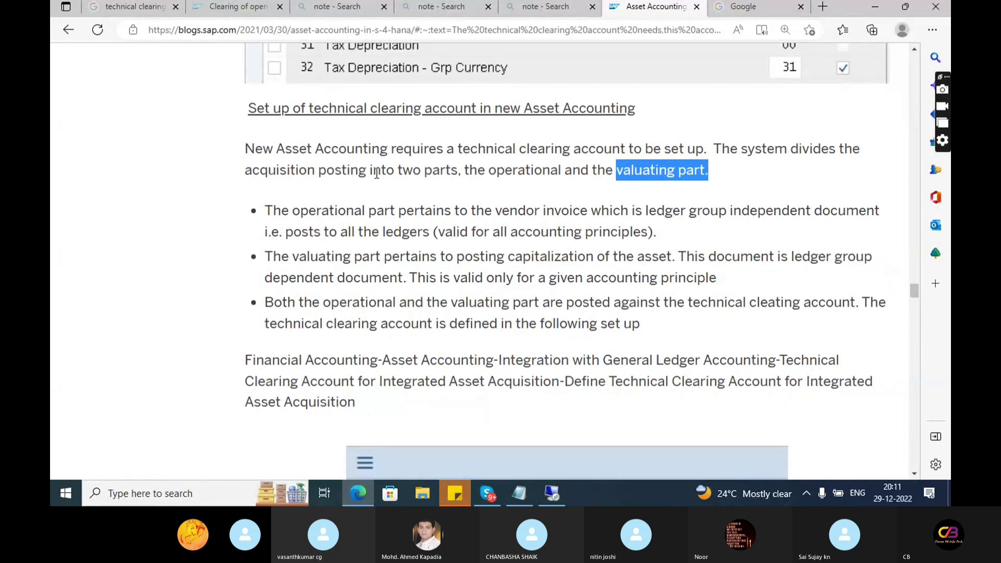
Reread the operational and valuating bullets, then scroll down to the technical clearing account setup section.
triple_click(319, 208)
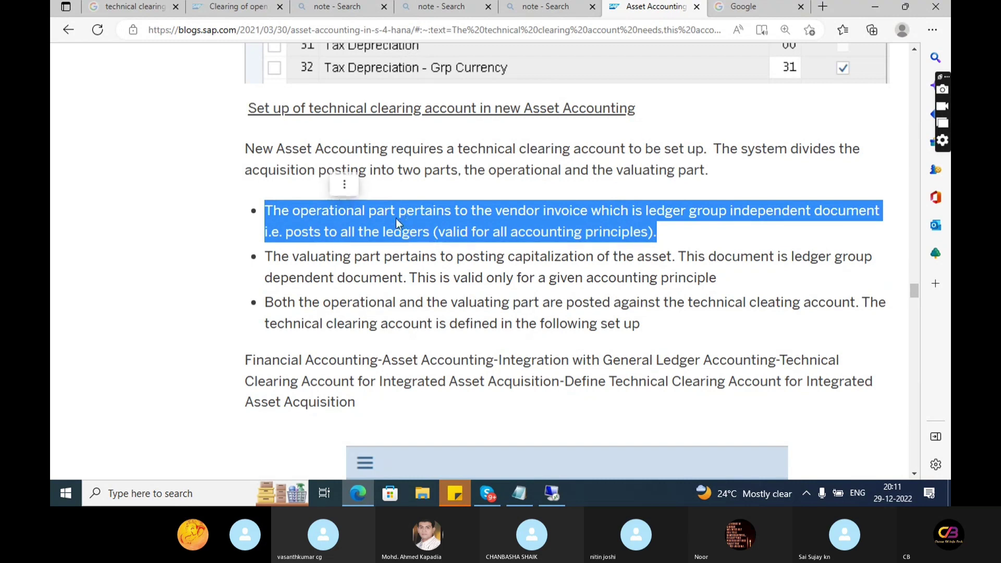
double_click(323, 263)
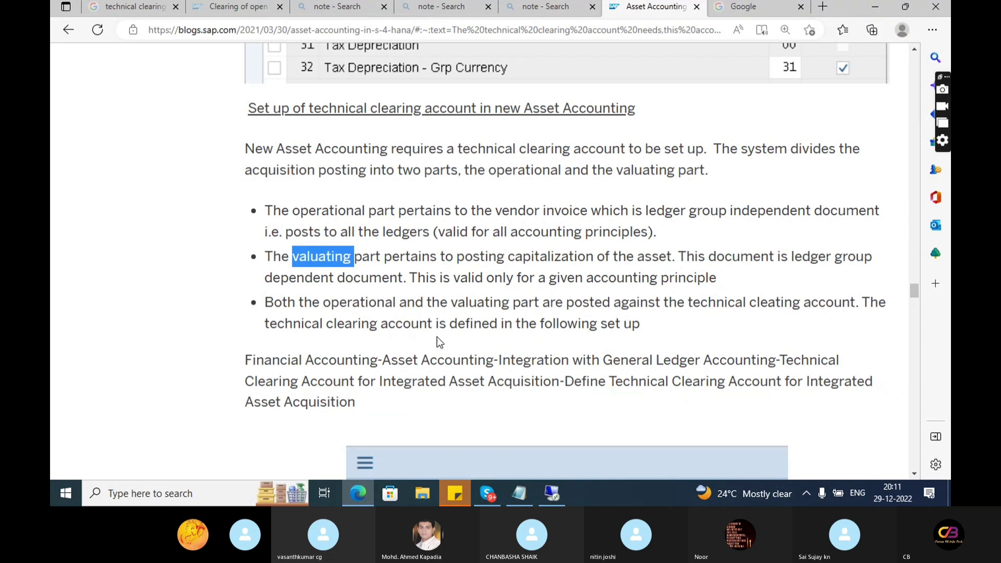
click(620, 328)
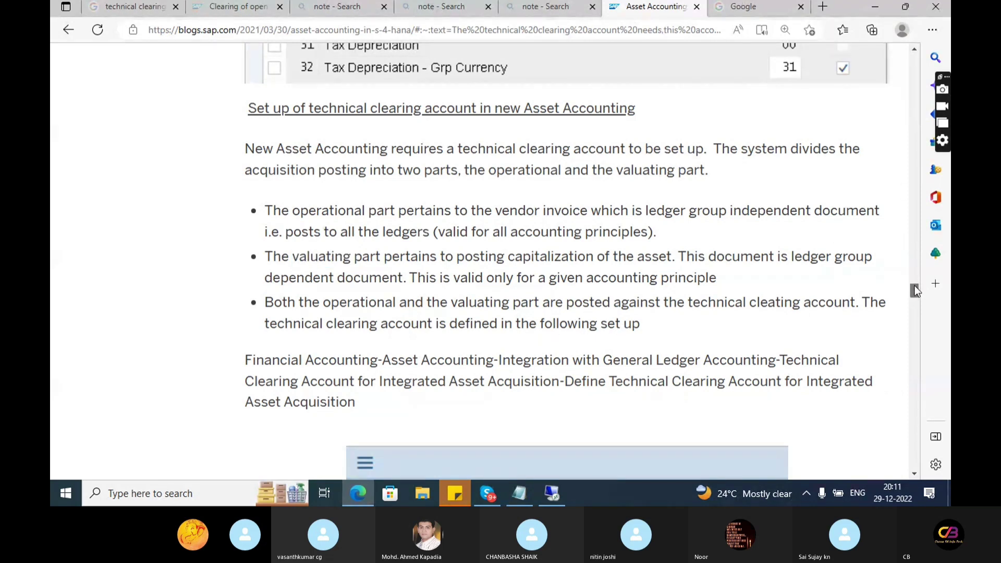
drag(916, 292, 912, 376)
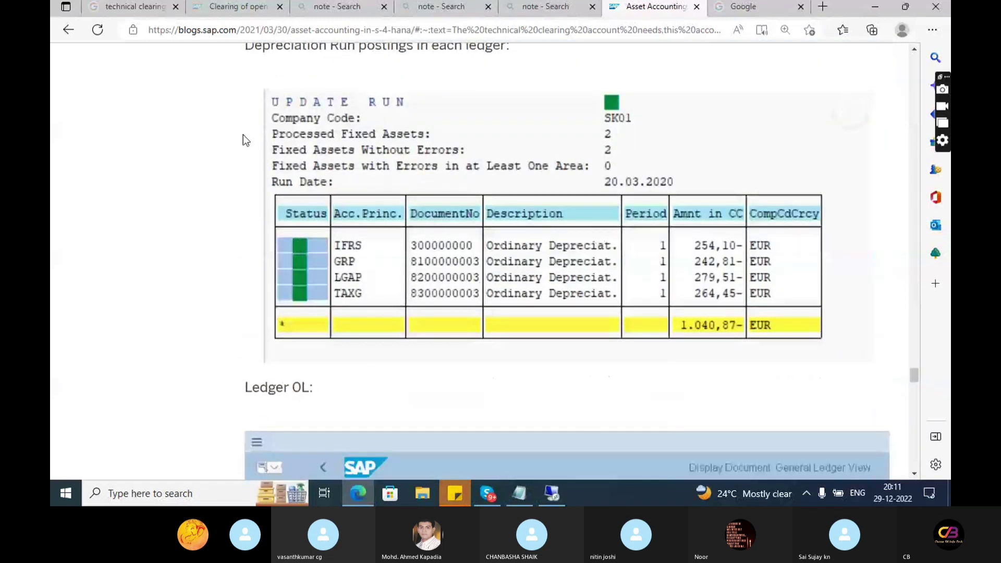
click(67, 30)
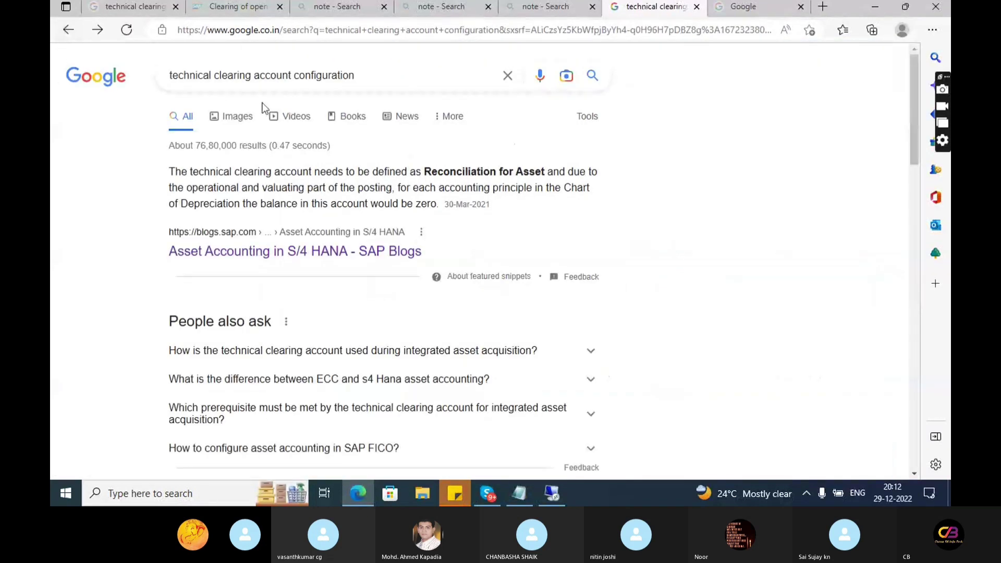
click(365, 76)
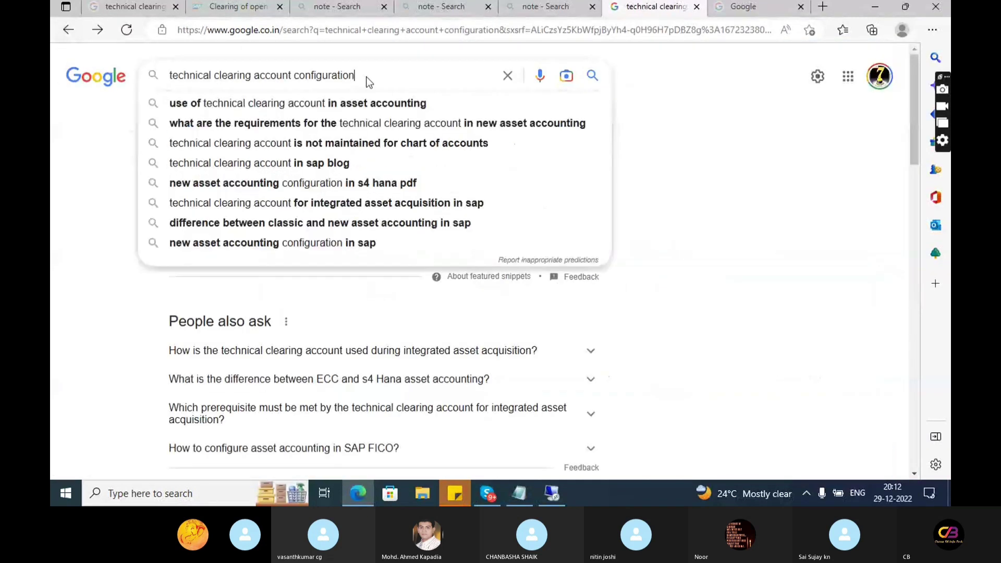
click(83, 228)
drag(257, 171, 548, 182)
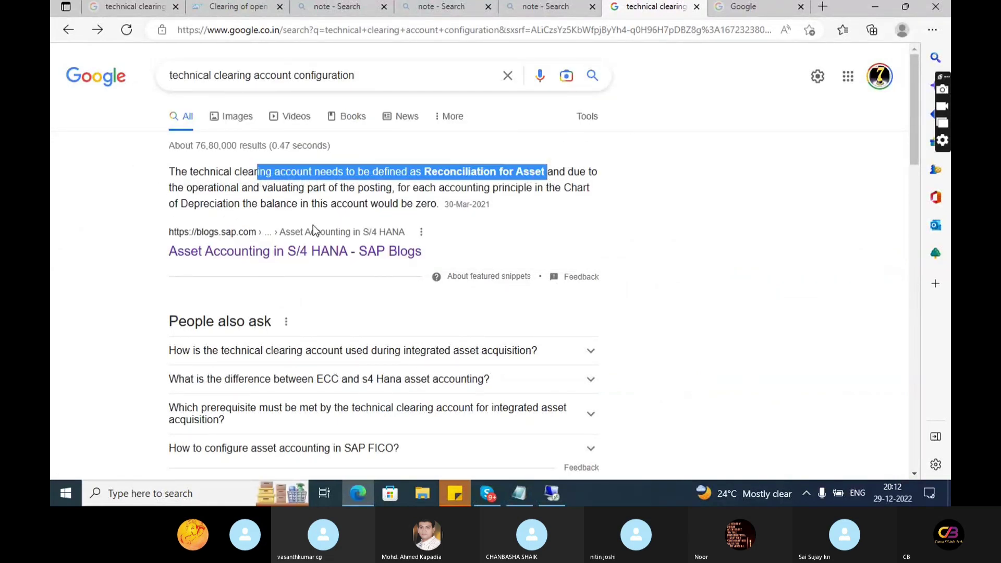
click(317, 252)
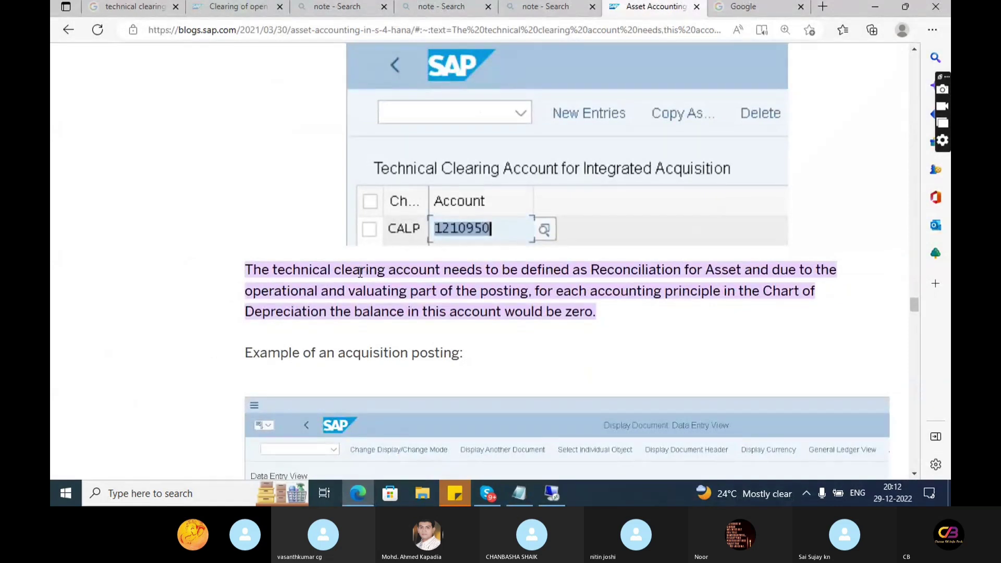
drag(359, 272, 764, 279)
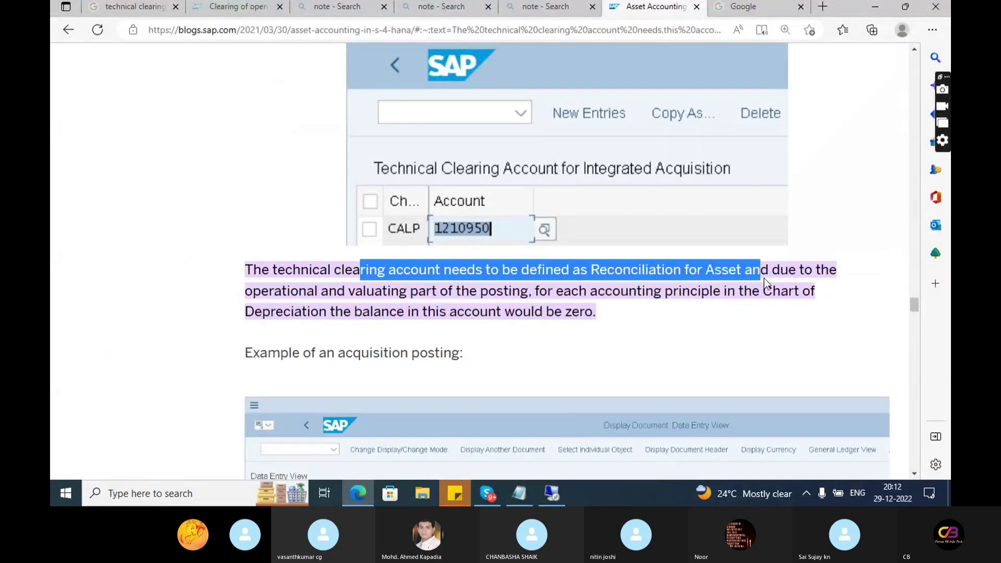
drag(336, 291, 602, 330)
click(638, 318)
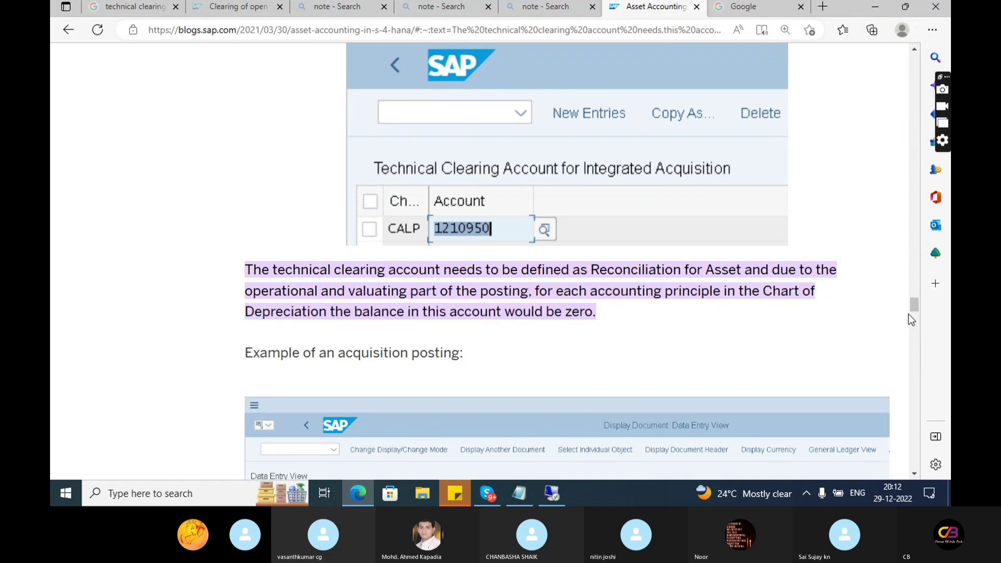
drag(912, 305, 908, 99)
key(alt+Tab)
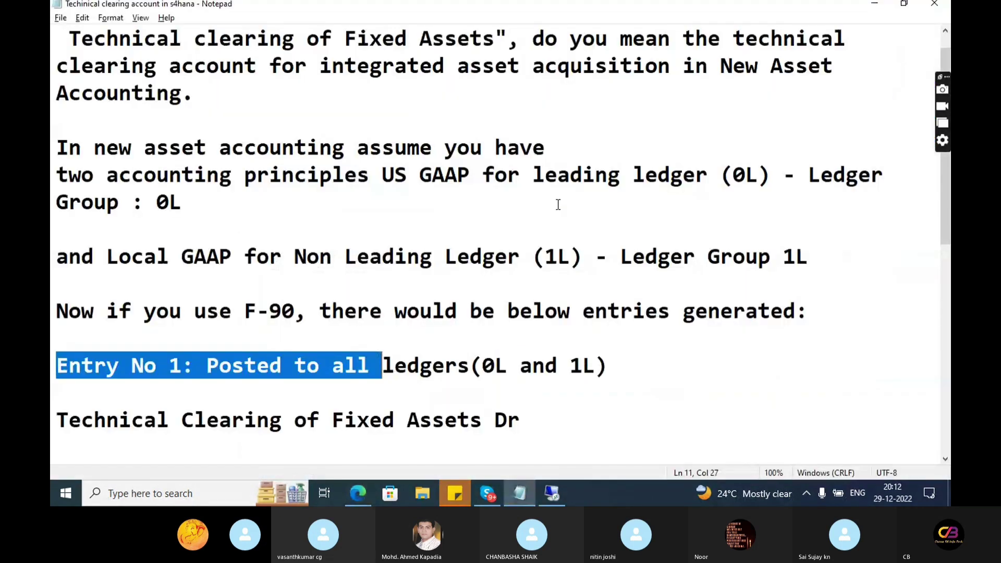
key(alt+Tab)
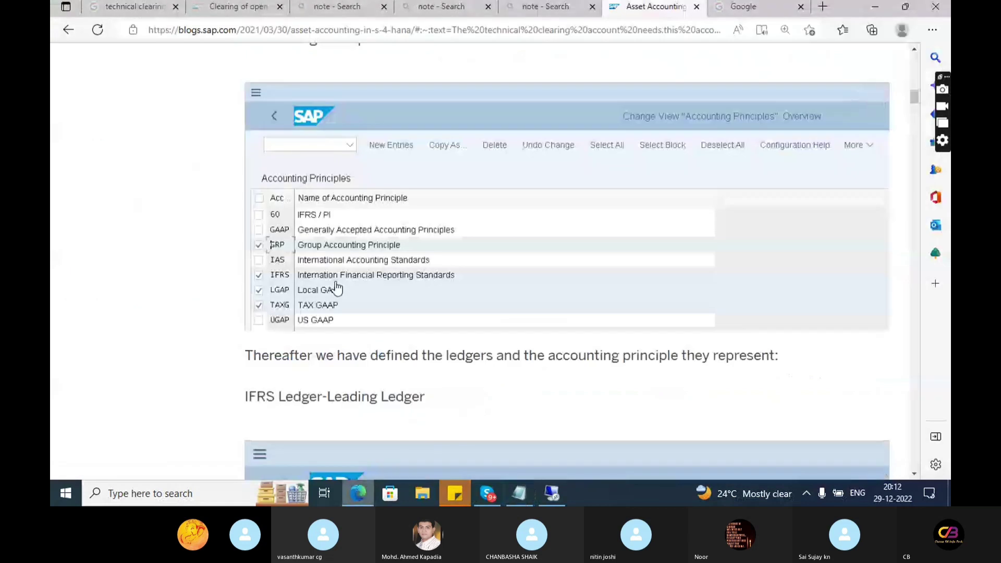
Replace the Google query with a search on how to create a technical clearing account in SAP.
click(67, 31)
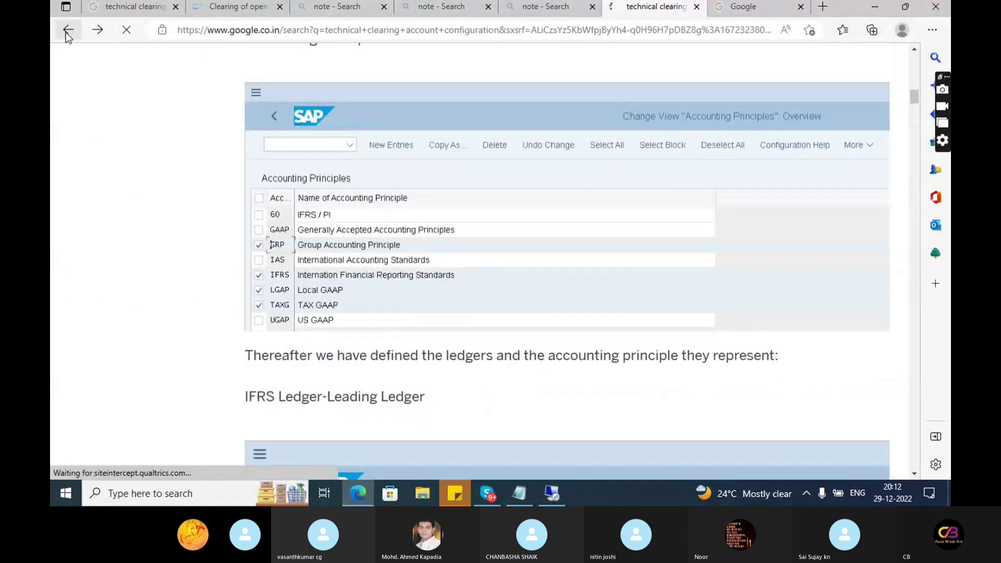
drag(384, 85, 68, 106)
key(BackSpace)
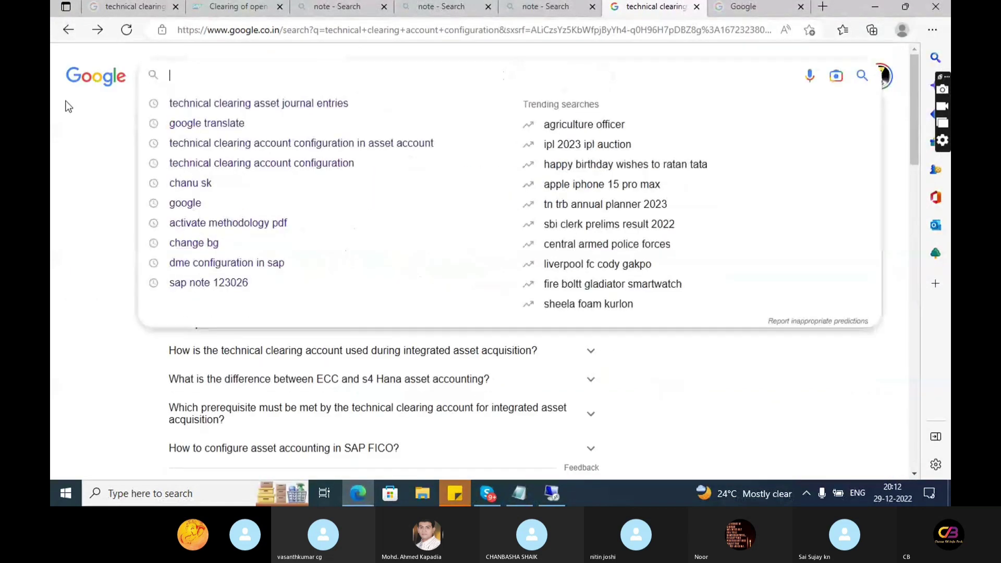
text(How to c)
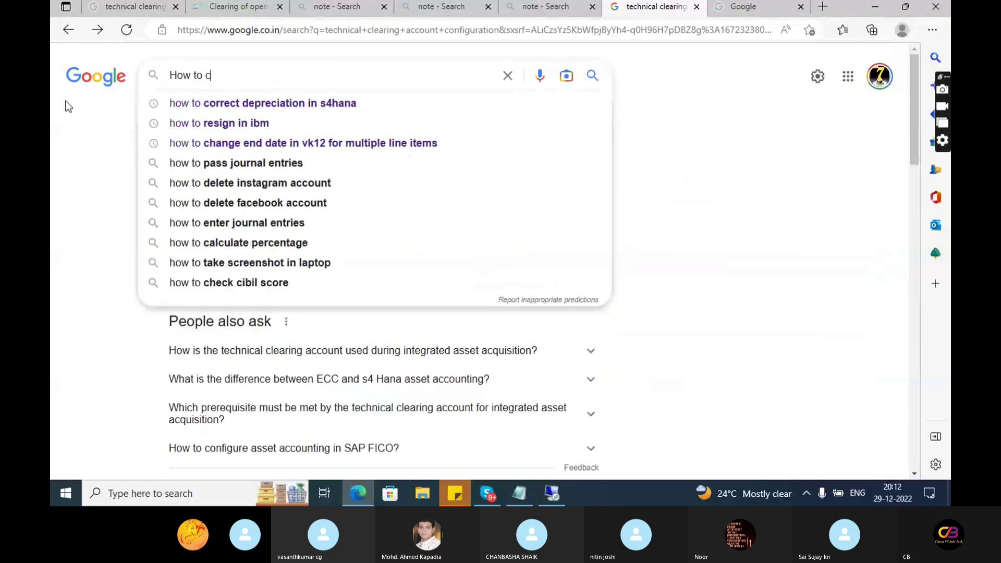
text(reate Techin)
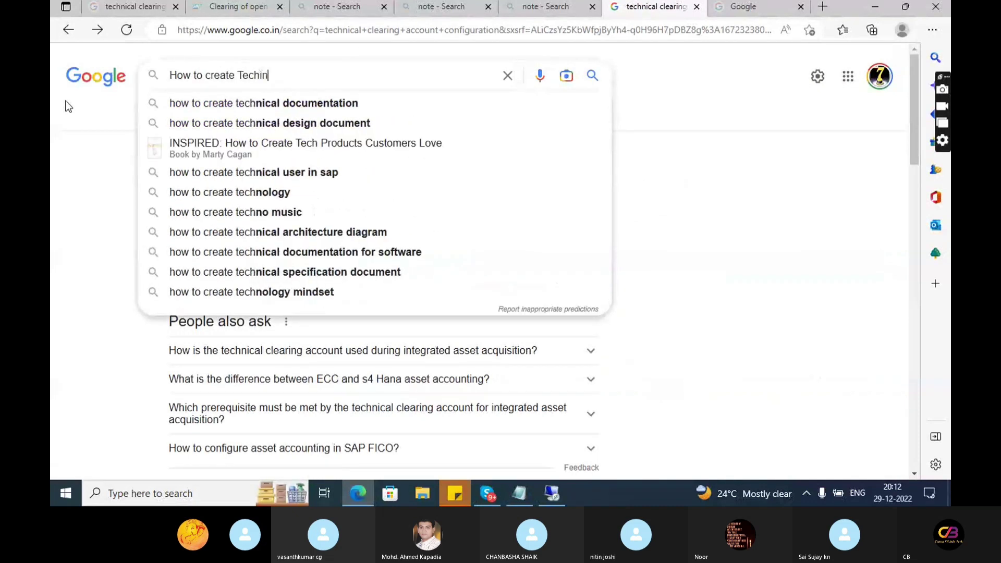
text(cal clearing accont)
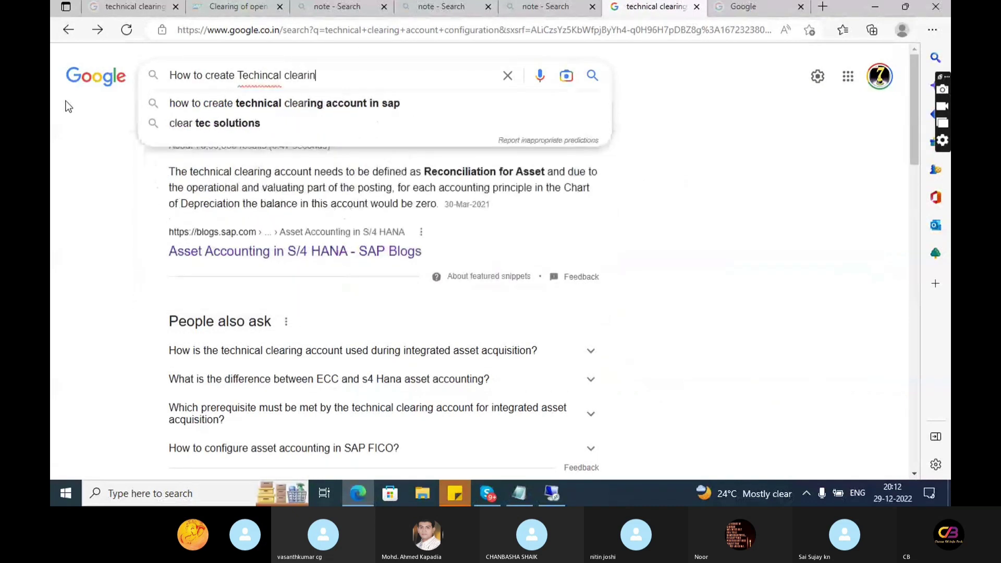
key(BackSpace)
key(BackSpace)
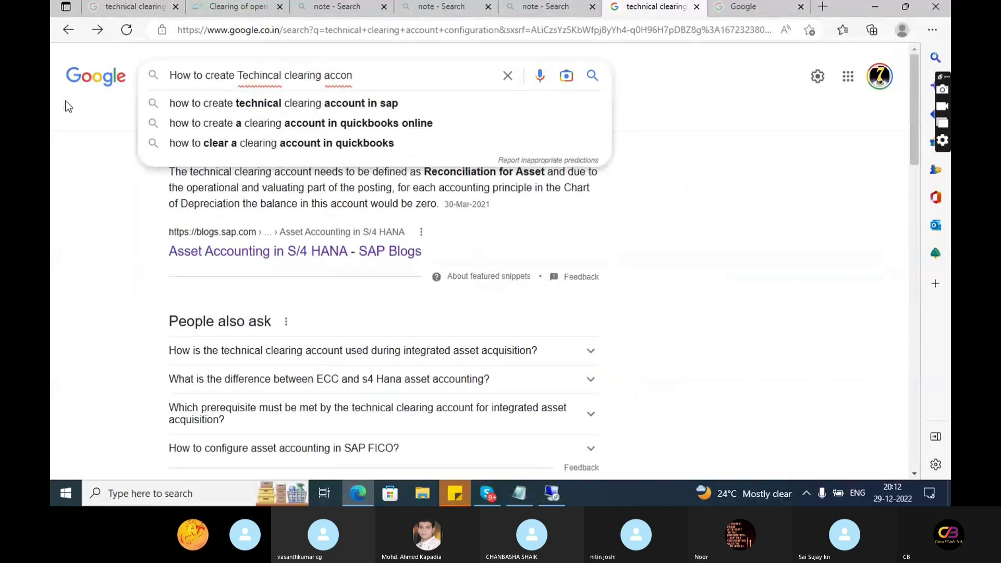
text(unt in sap)
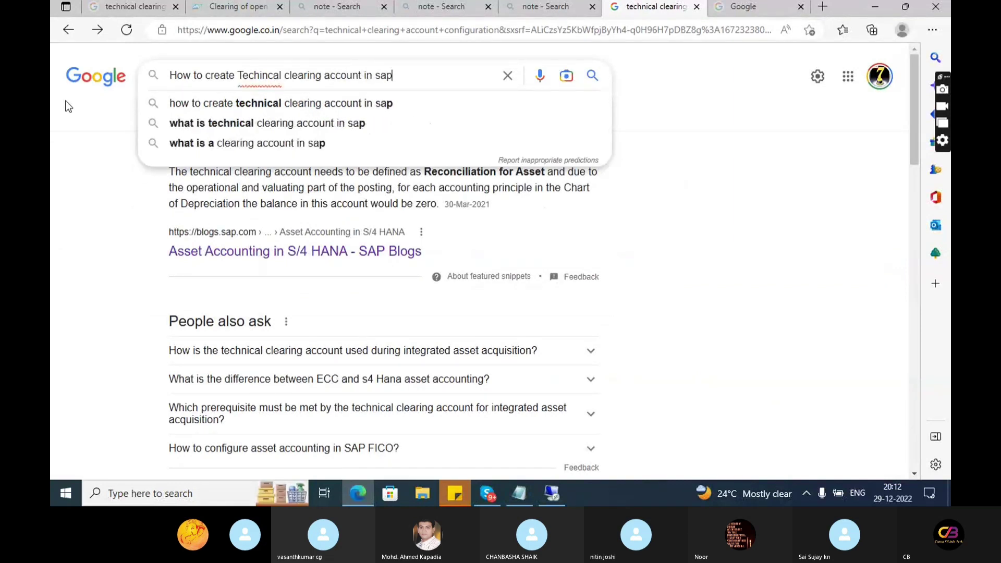
key(Return)
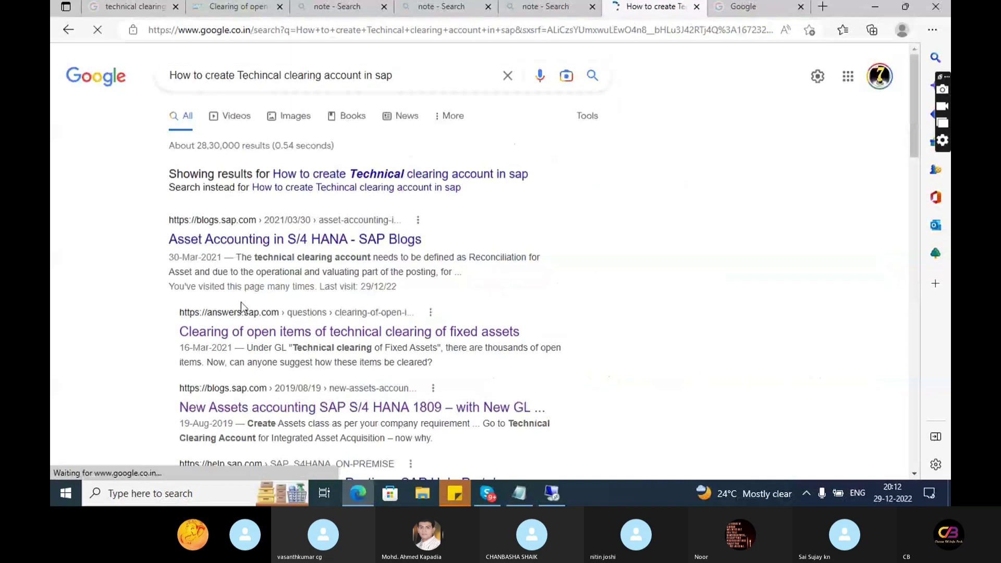
Scroll through the results listing SAP Answers, Blogs and Help links.
scroll(191, 347, down, 1)
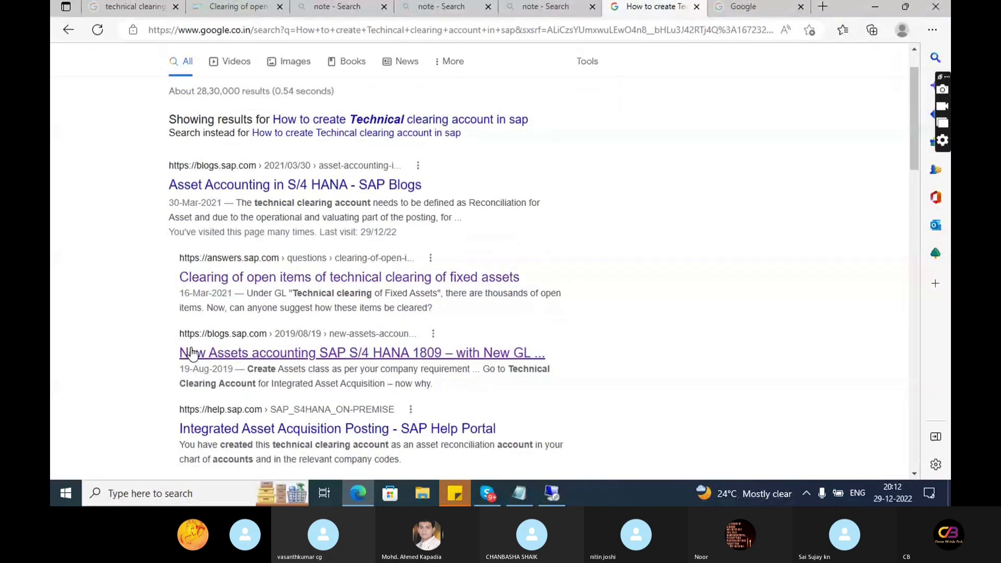
scroll(191, 353, down, 2)
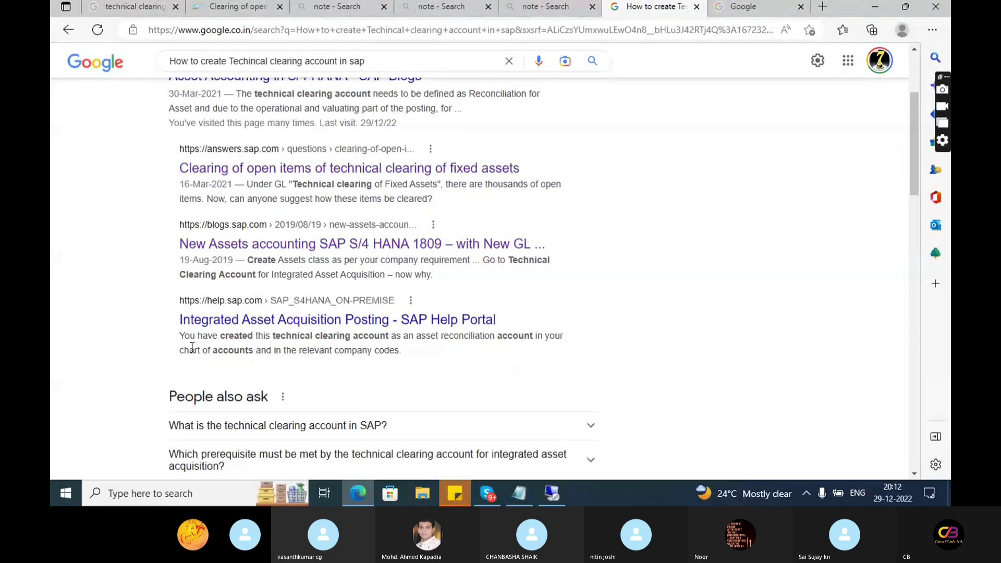
scroll(190, 349, up, 1)
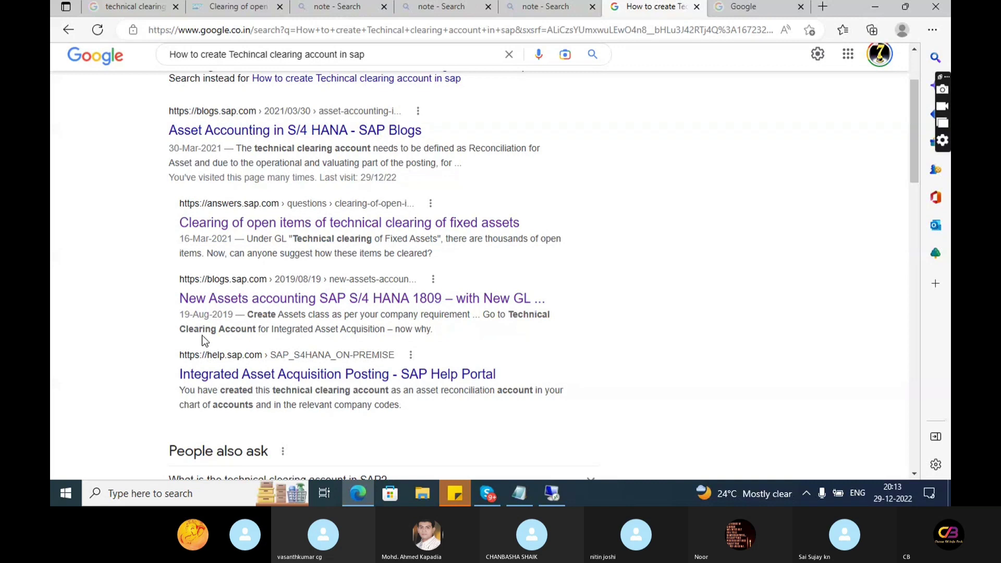
scroll(203, 340, down, 1)
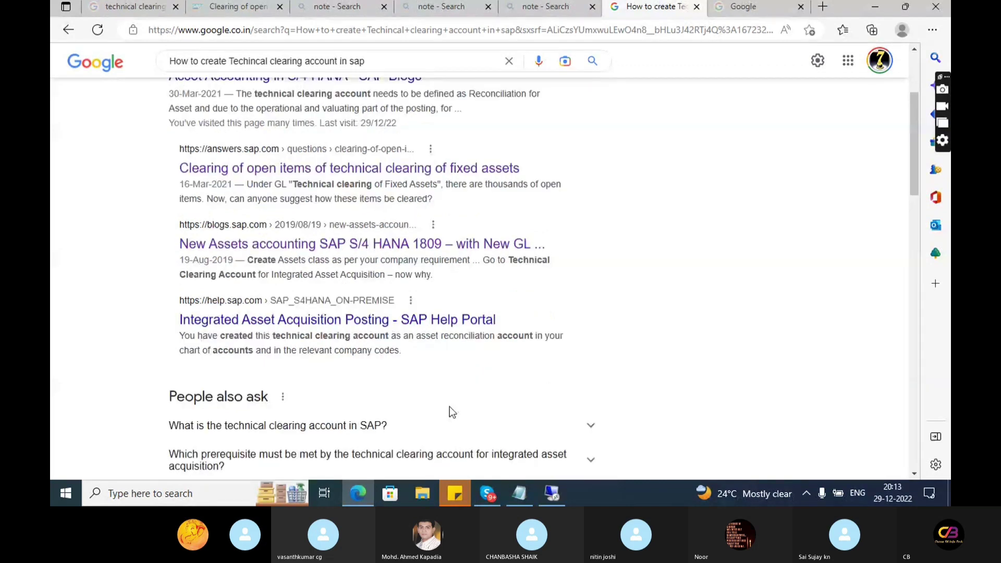
In OBY6, jump to company code 2001 and confirm its chart of accounts is 1001.
click(544, 492)
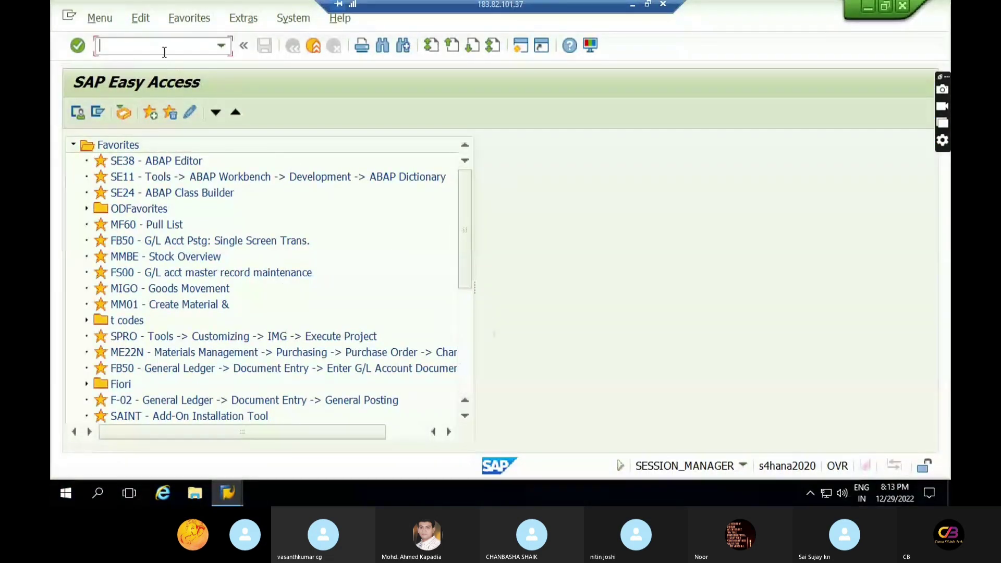
text(oby6)
key(Return)
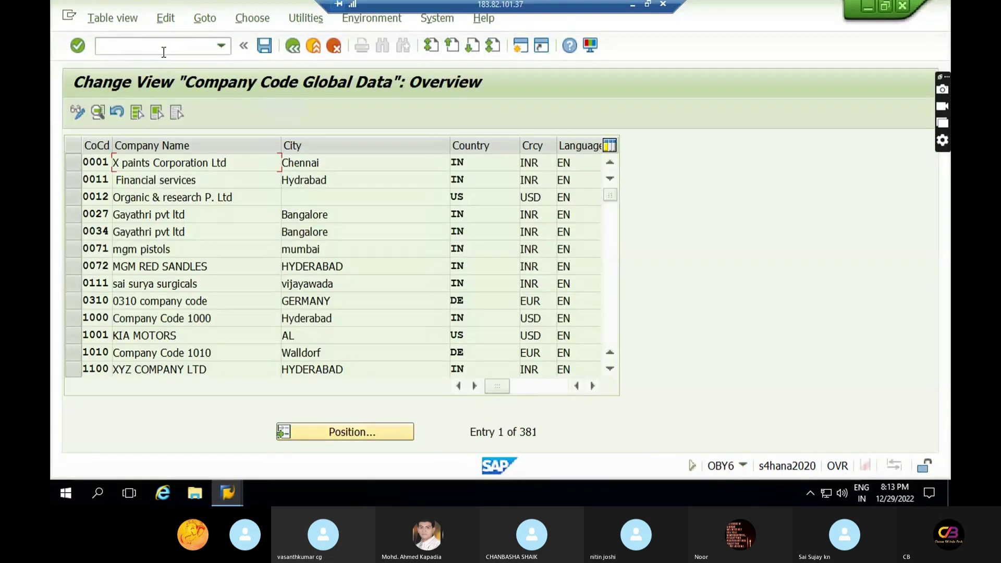
click(340, 432)
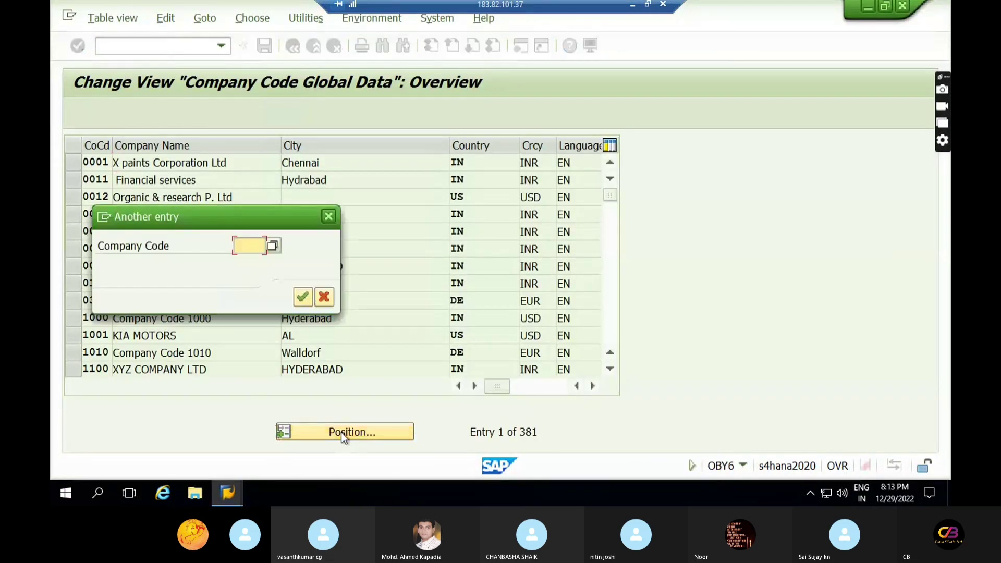
key(Down)
key(Down)
key(Down)
key(Down)
key(Down)
key(Down)
key(Down)
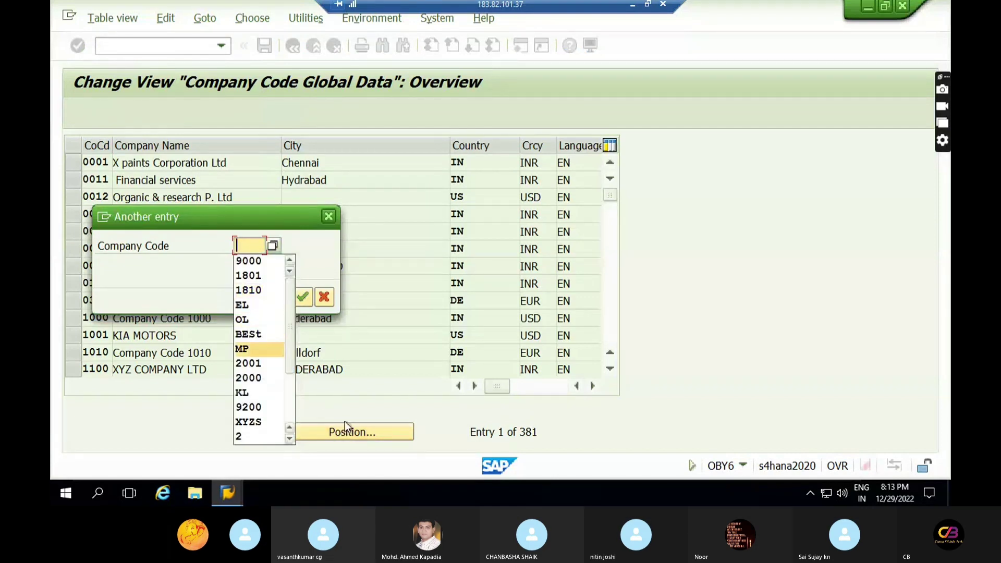
text(2001)
key(Return)
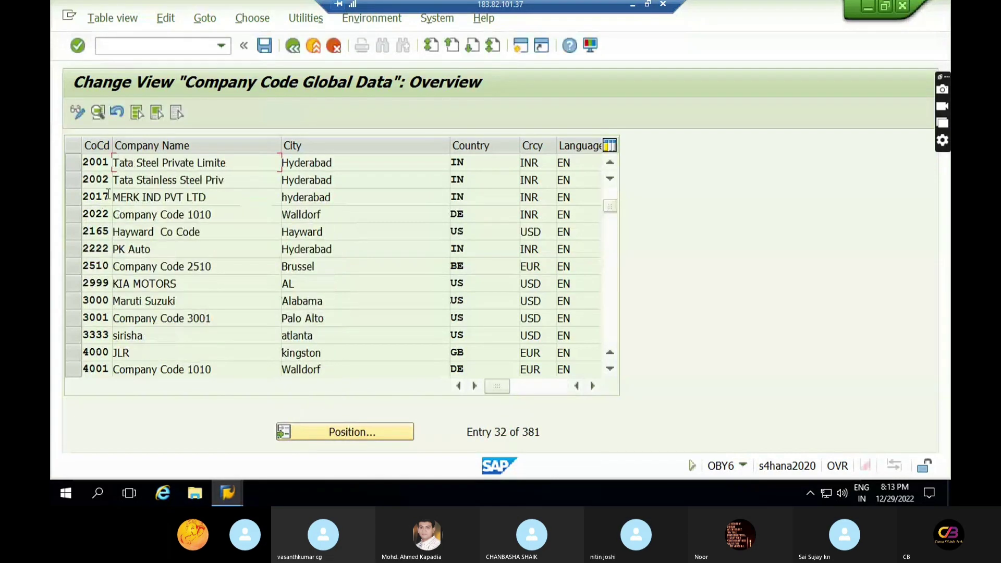
double_click(93, 164)
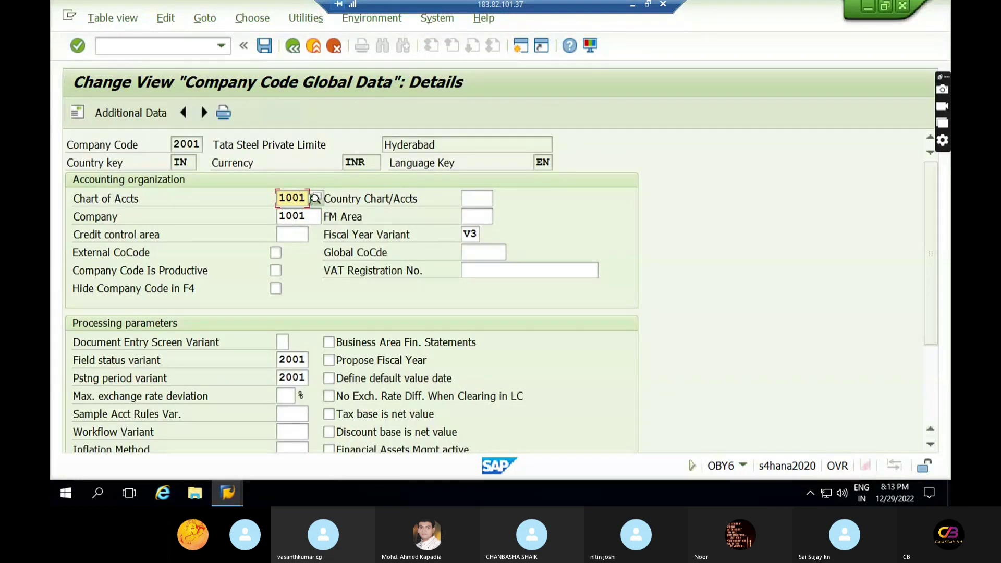
drag(306, 198, 270, 202)
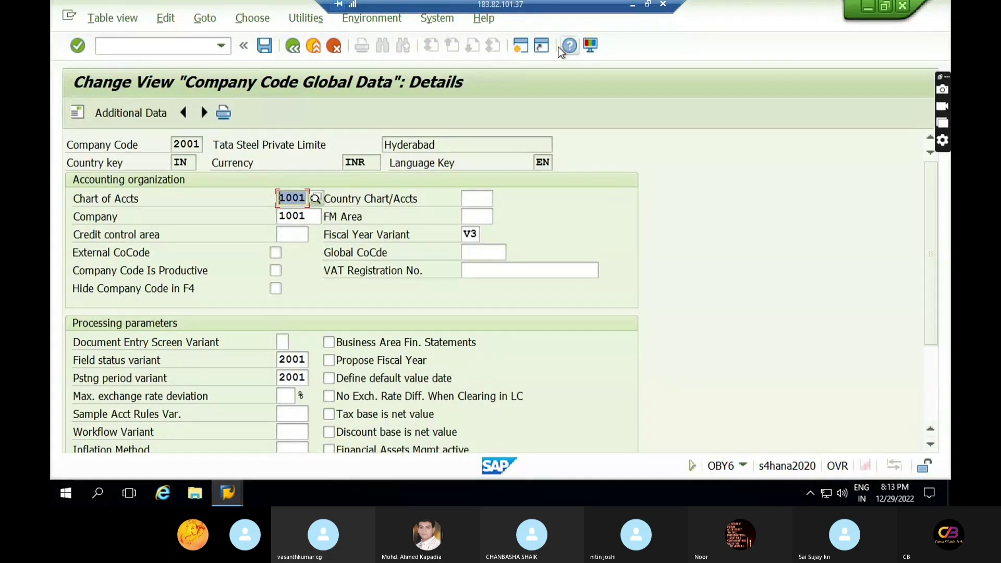
click(517, 45)
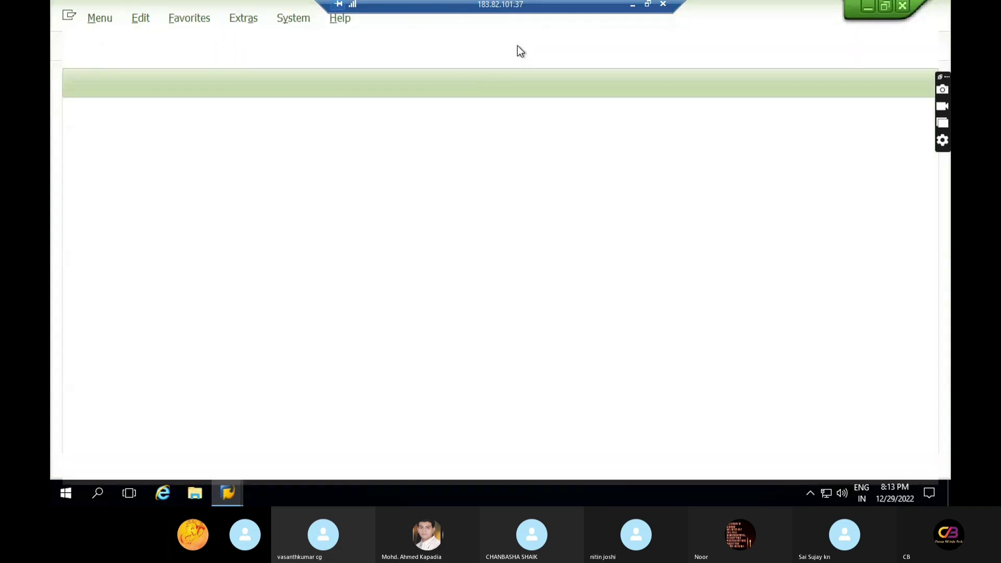
Open FS00, then rerun the SKA1 table query in General Table Display with more hits allowed.
text(FS00)
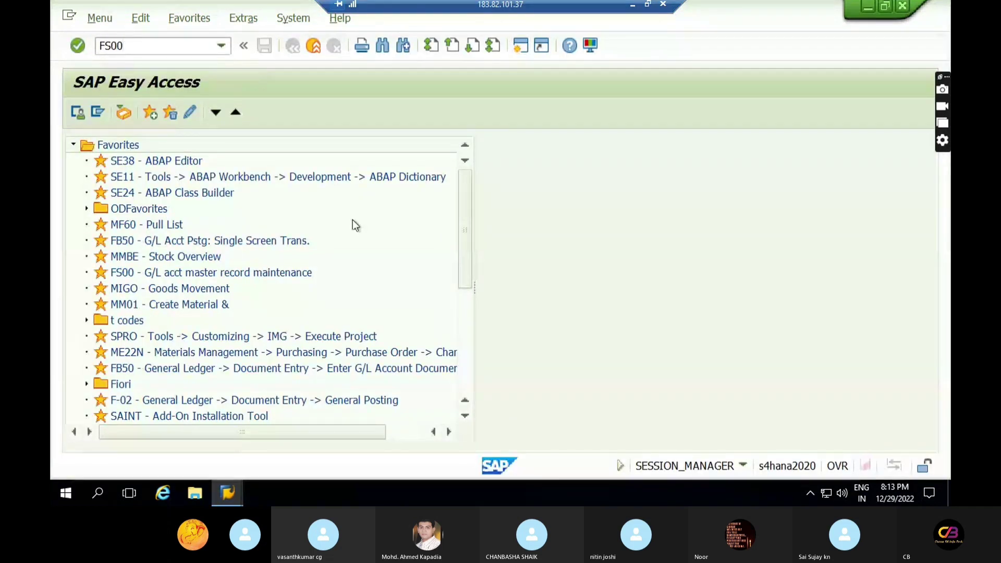
key(Return)
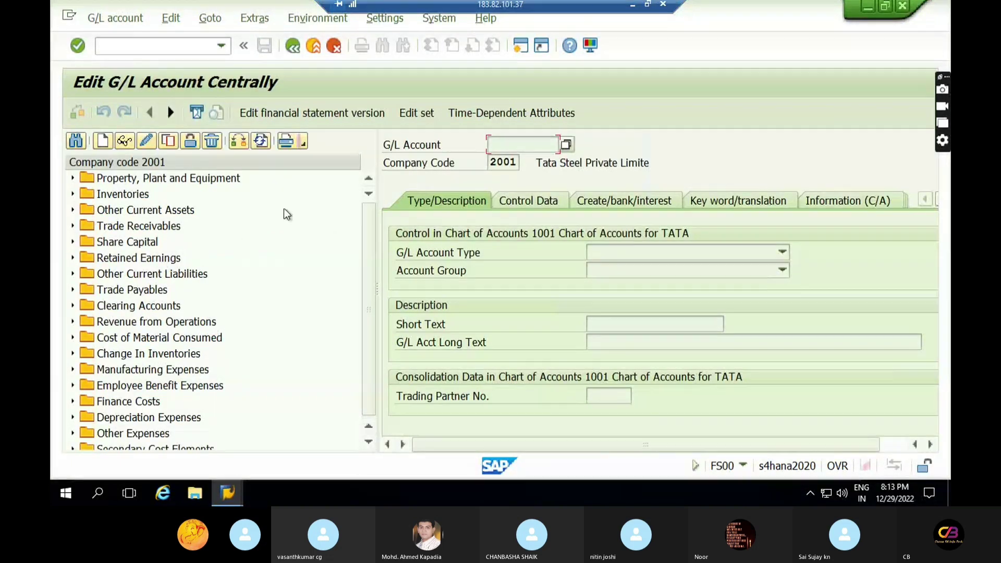
key(alt+Tab)
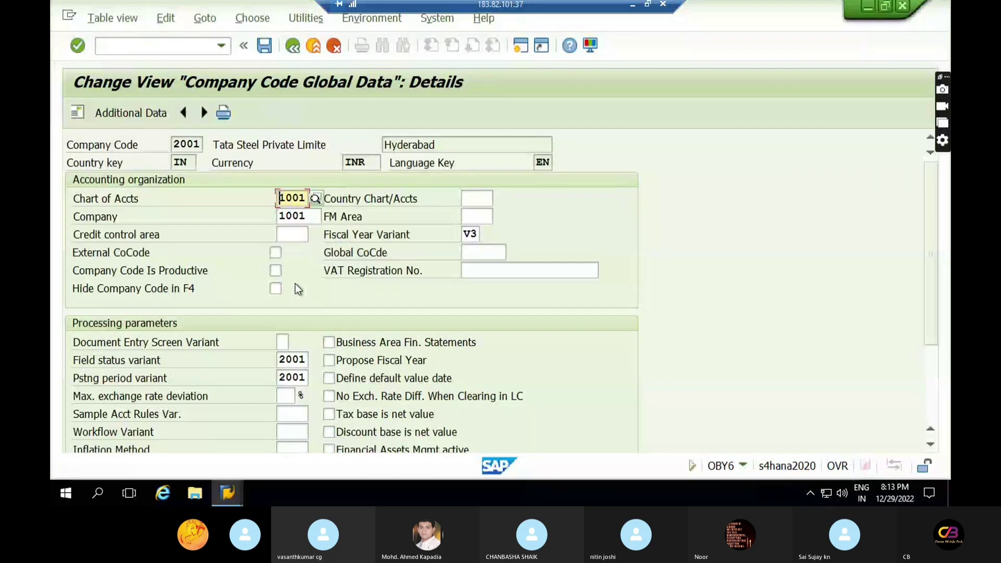
key(F10)
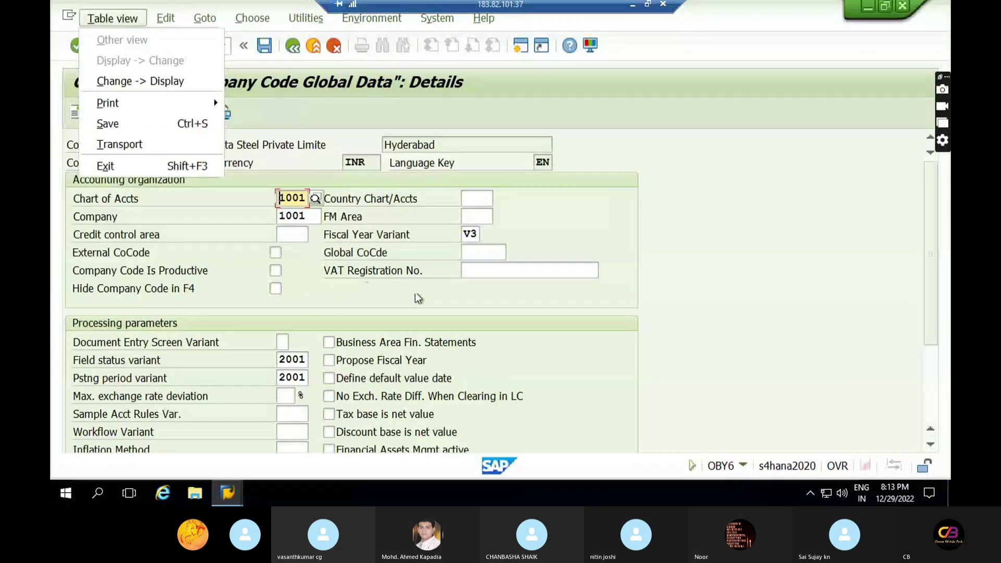
key(alt+Tab)
click(299, 441)
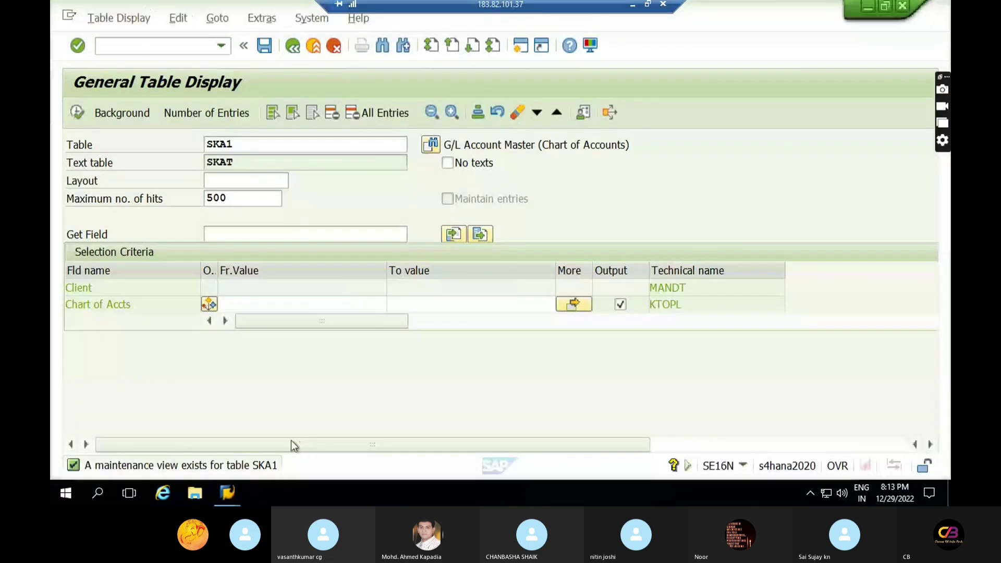
click(74, 113)
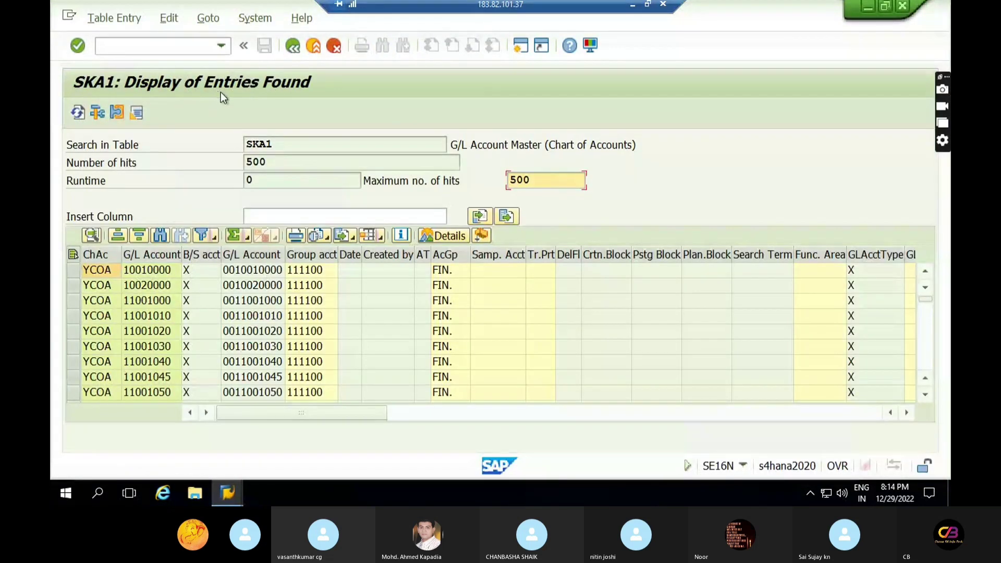
click(293, 46)
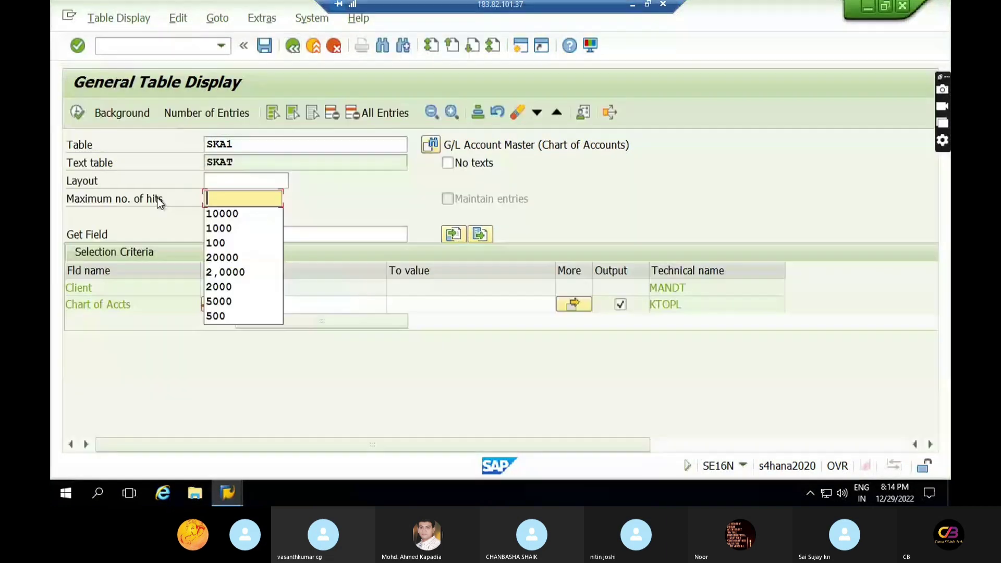
click(79, 115)
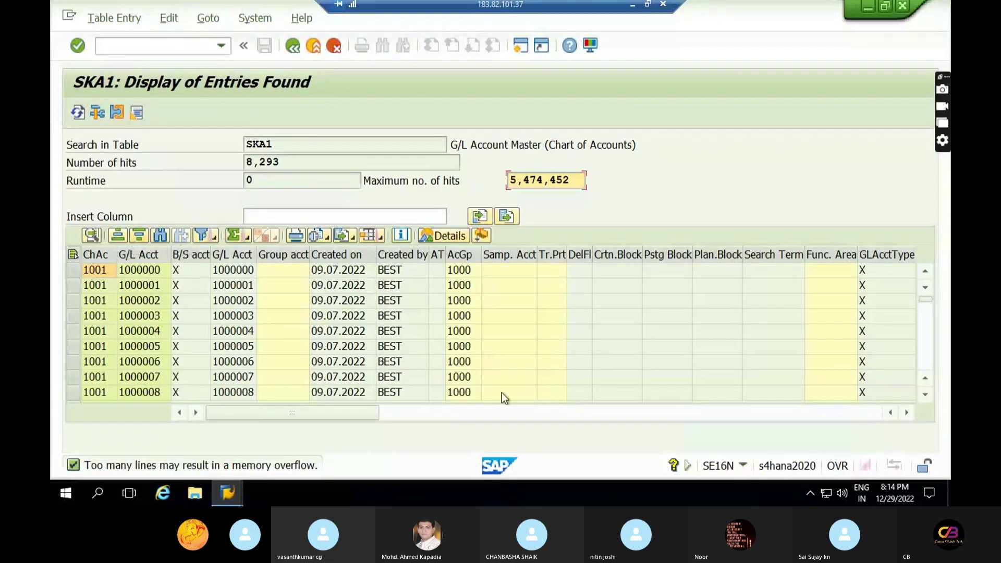
click(503, 410)
Filter G/L Acct Long Text by TEchnical* and view the full details of account 2900006.
click(640, 255)
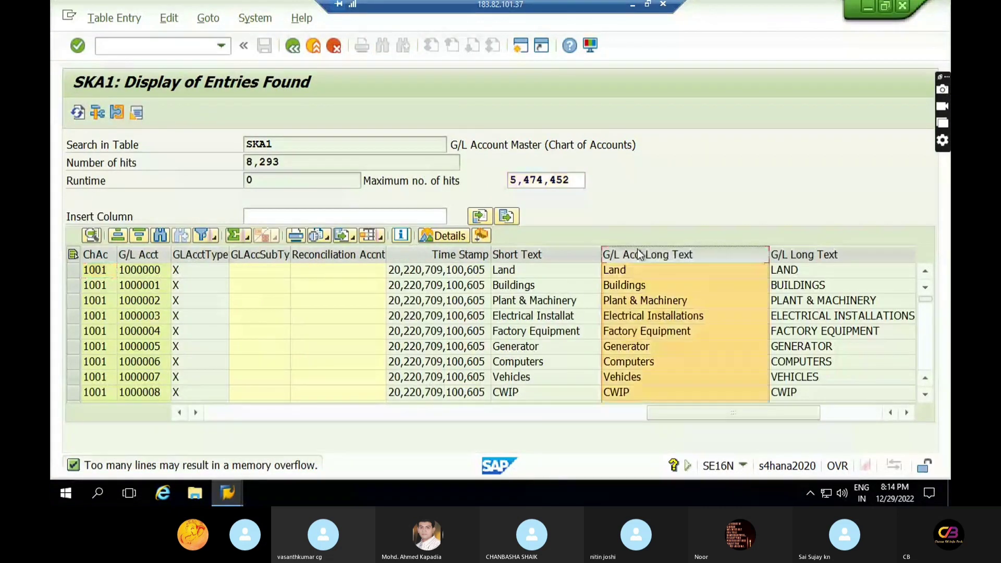
click(207, 235)
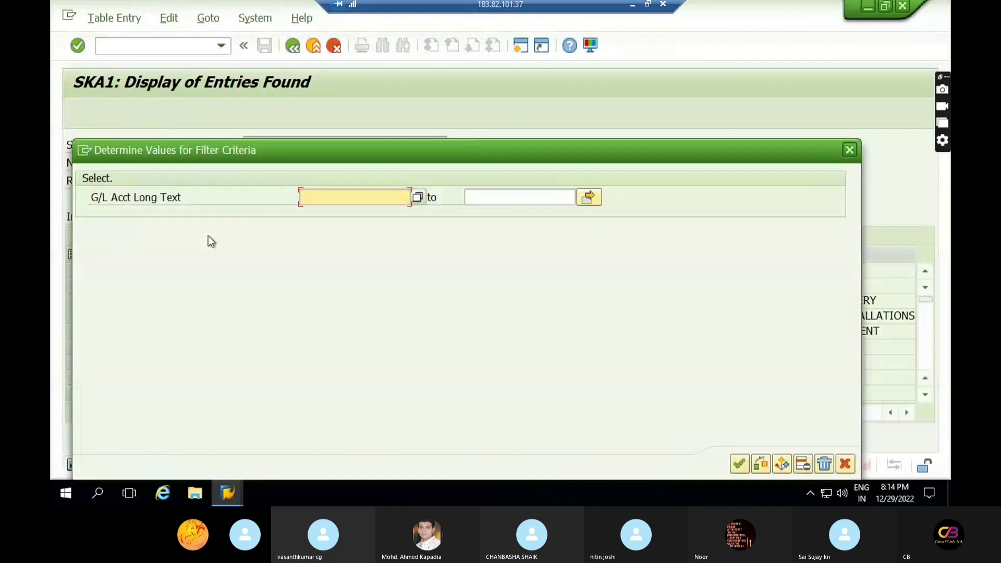
text(TE)
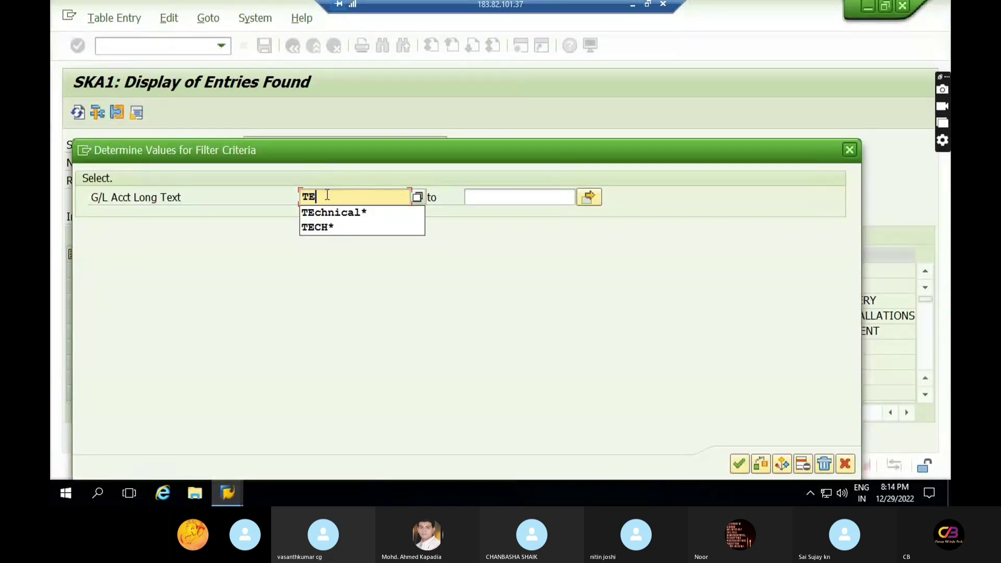
click(340, 212)
key(Return)
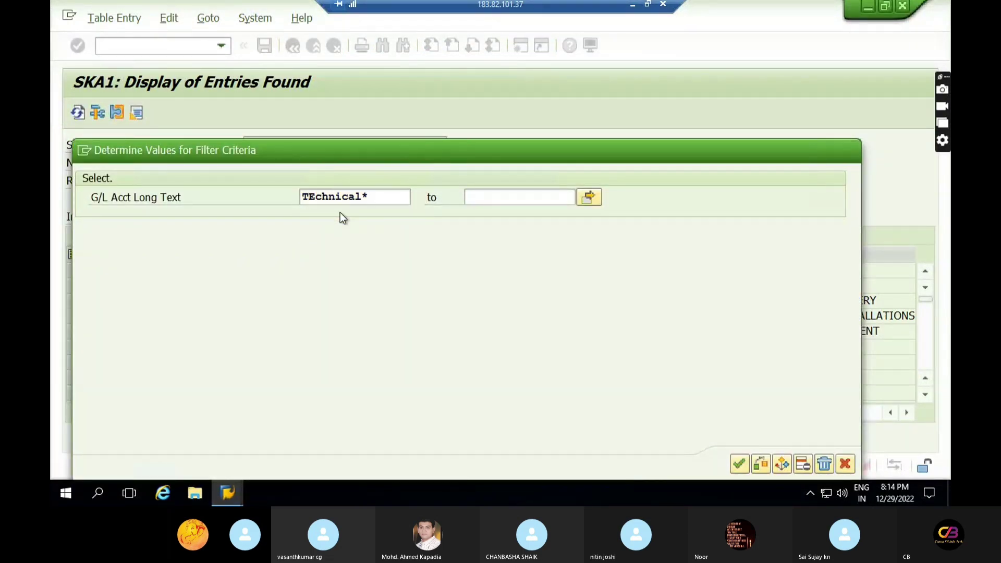
double_click(139, 270)
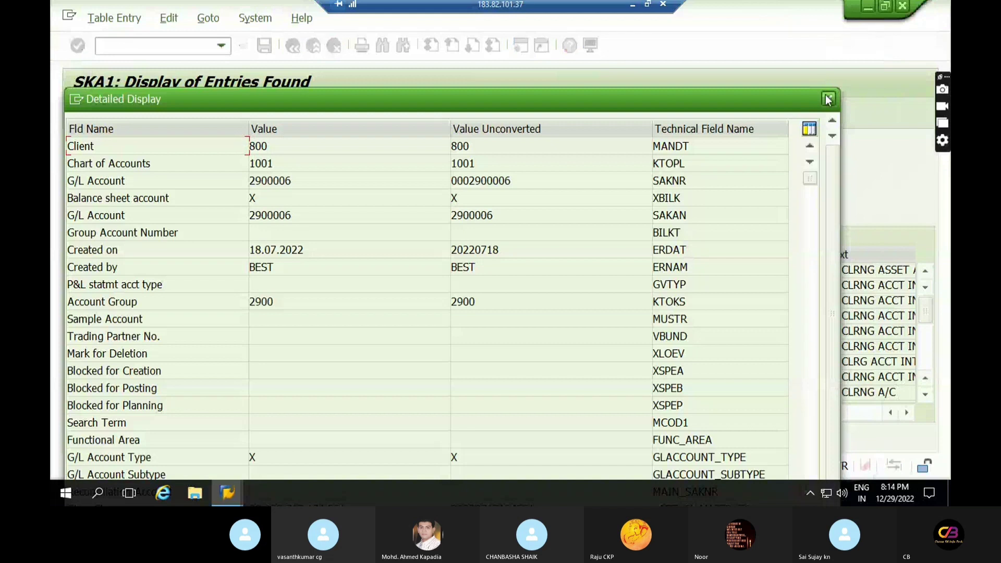
click(828, 98)
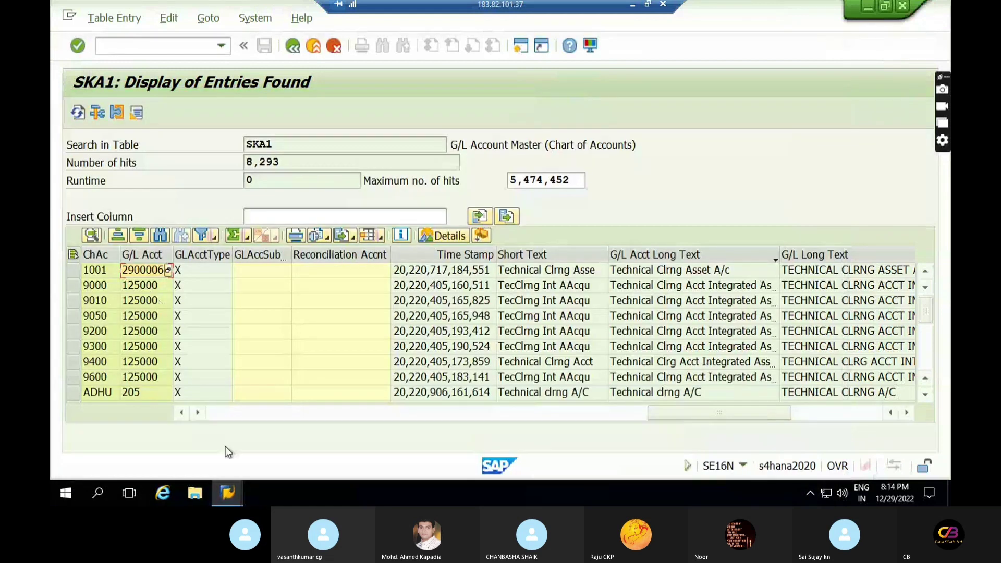
mouse_move(228, 502)
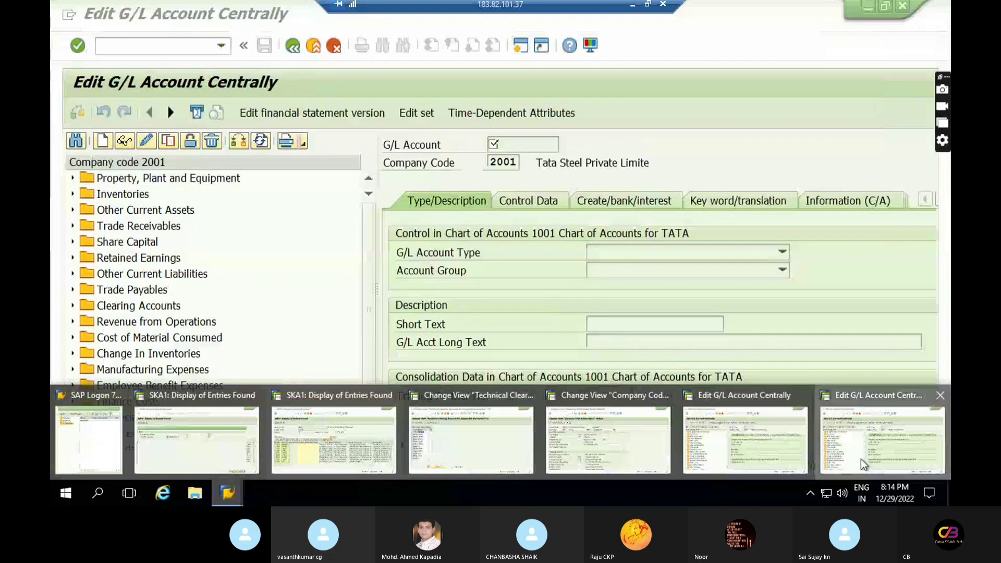
Expand the FS00 tree down to the Clearing Accounts group and open account 2900006.
click(861, 459)
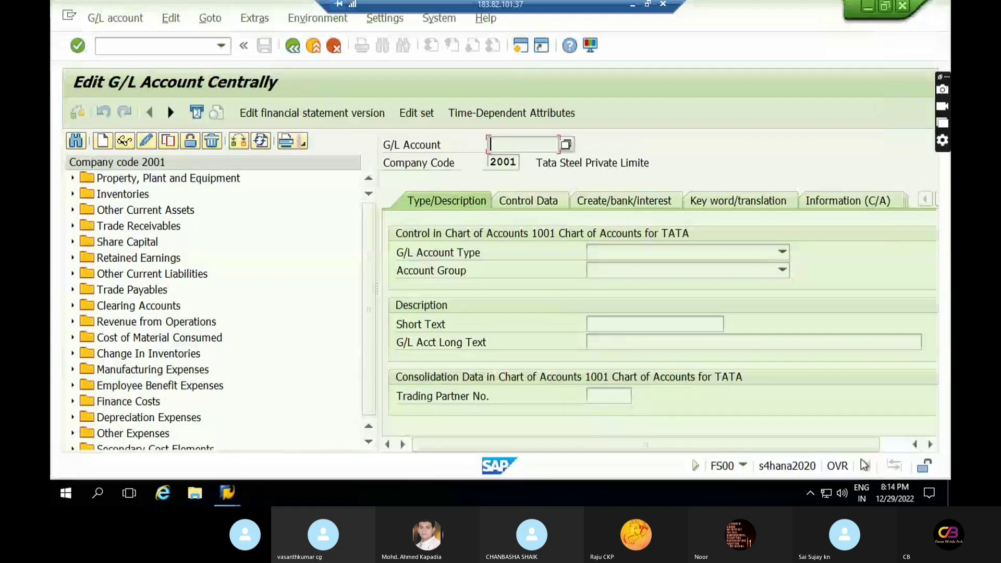
click(72, 193)
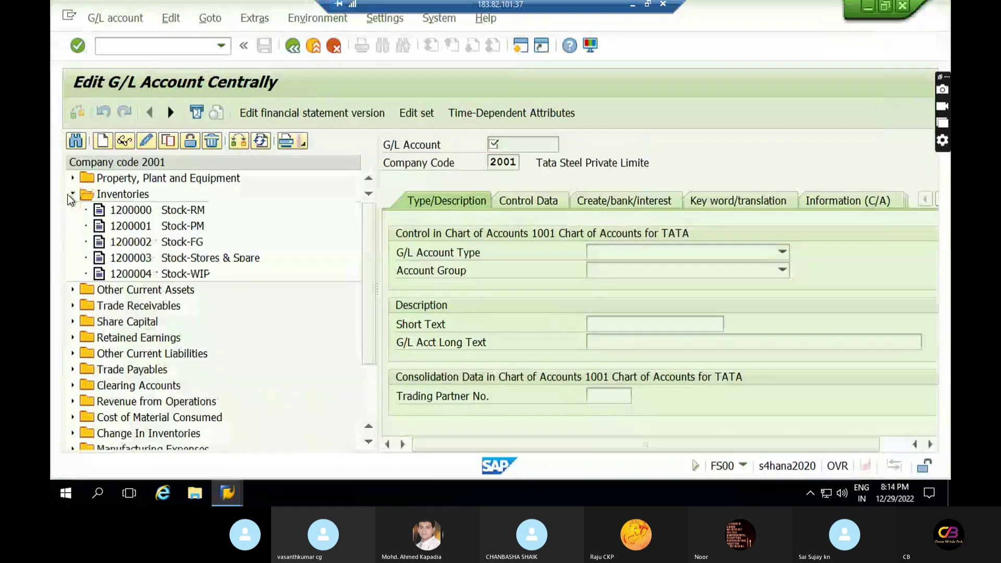
click(73, 290)
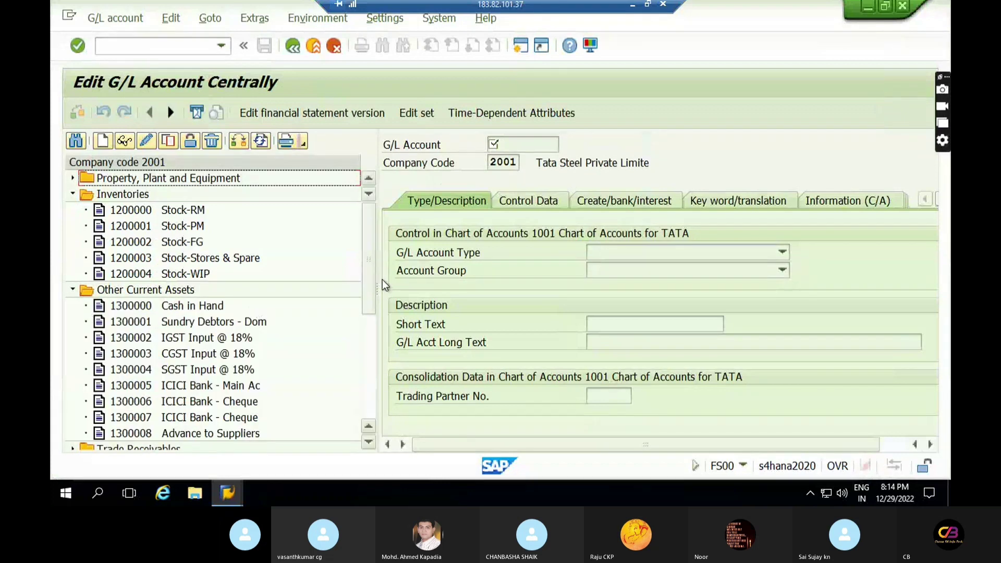
drag(369, 283, 362, 349)
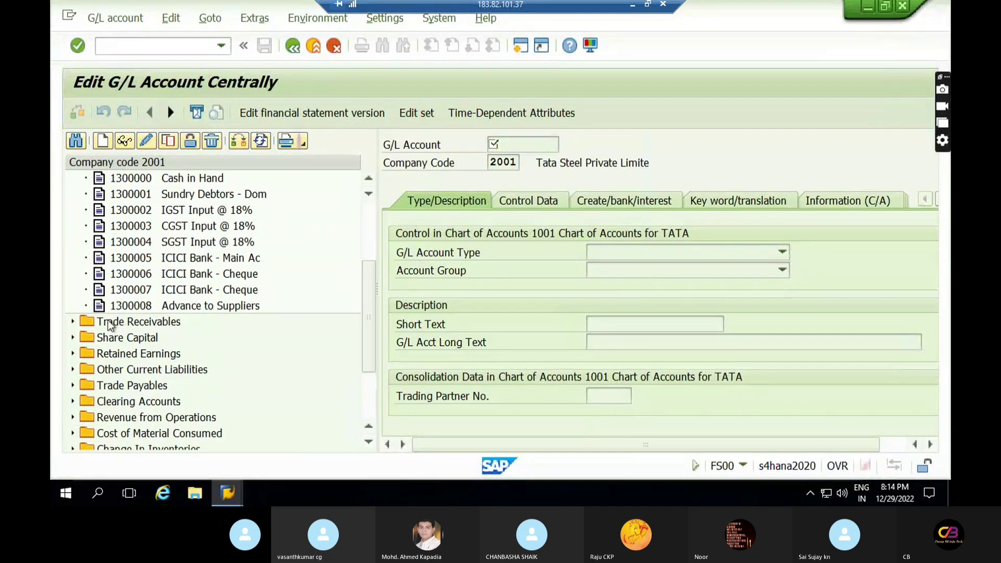
click(73, 323)
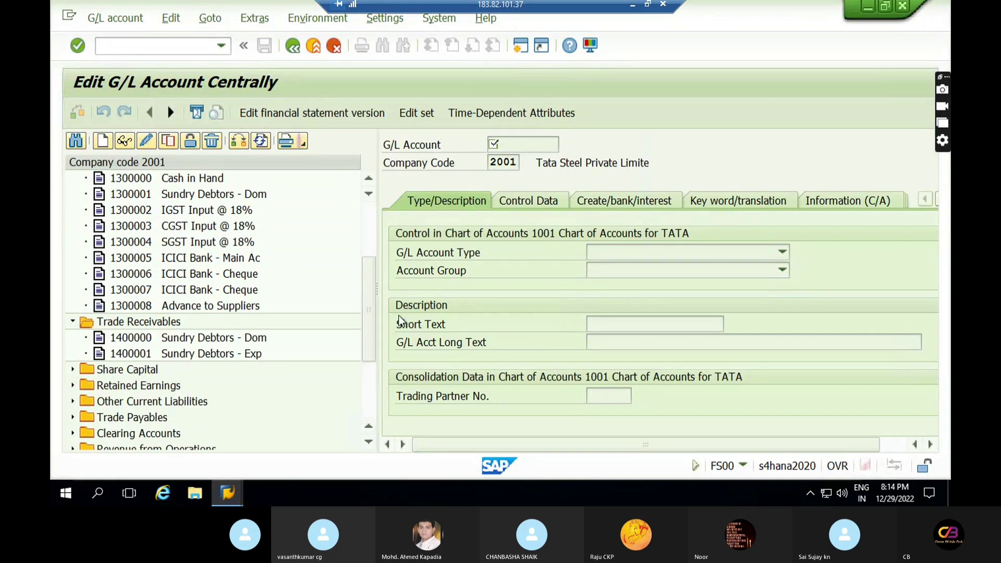
click(73, 433)
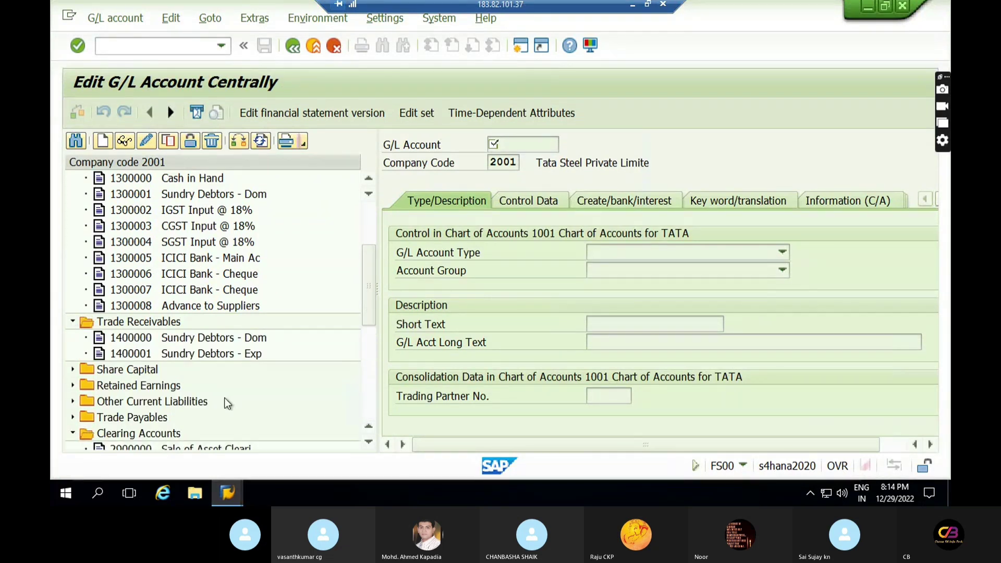
drag(373, 309, 371, 363)
click(184, 390)
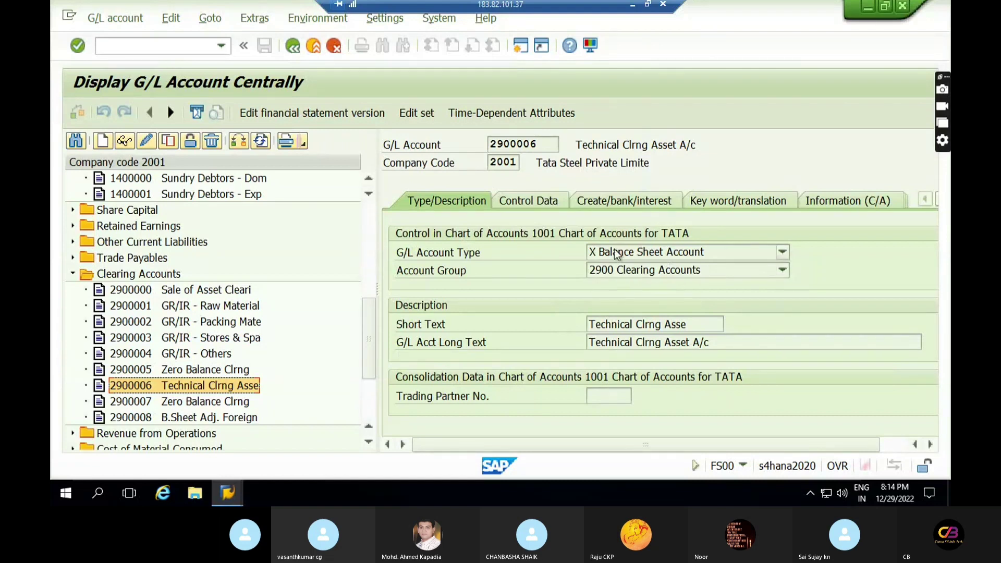
Check 2900006's Control Data, leaving the reconciliation account type as A Assets.
click(514, 204)
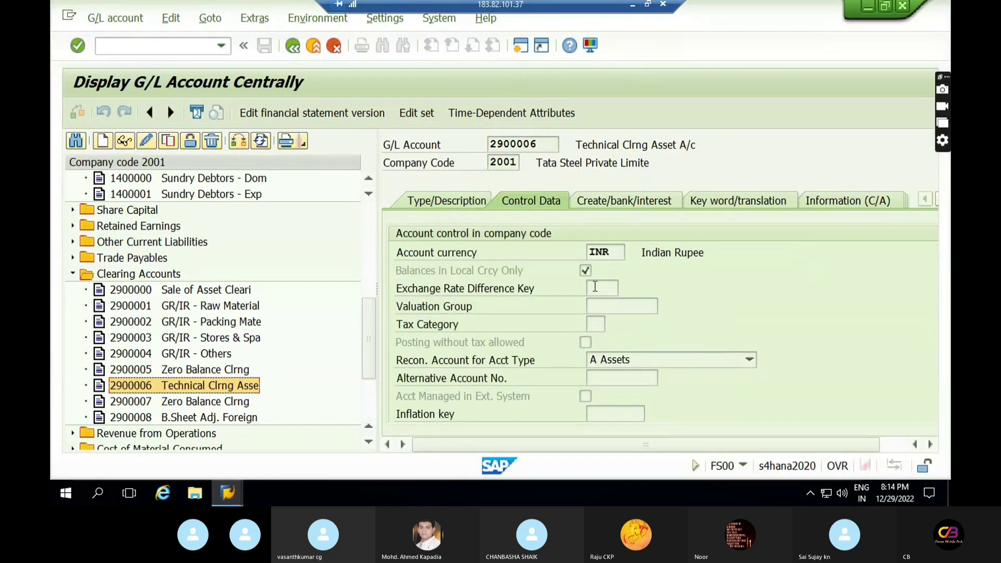
click(654, 357)
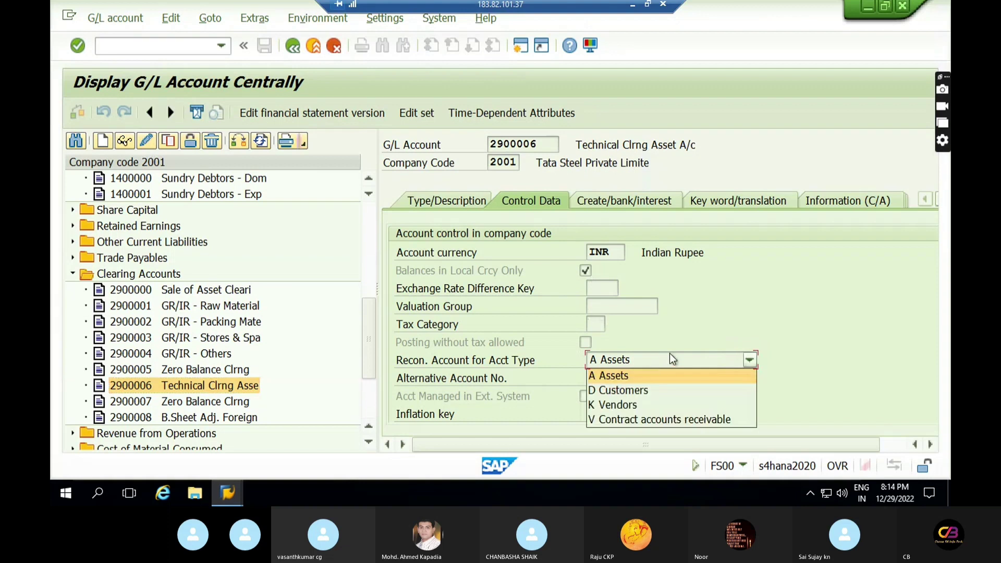
click(618, 376)
click(636, 358)
click(618, 375)
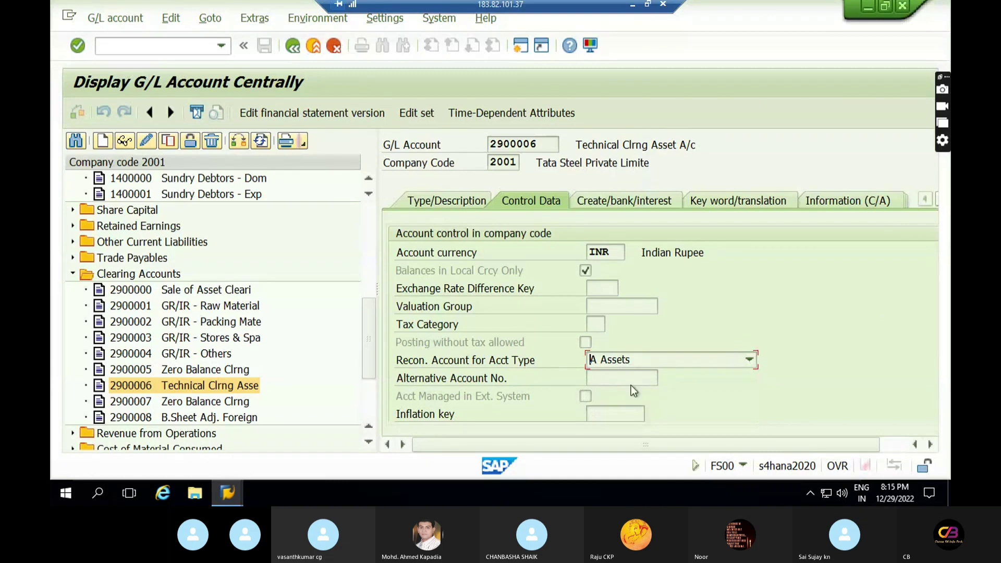
click(629, 362)
key(Escape)
drag(542, 146, 457, 142)
click(456, 143)
click(520, 45)
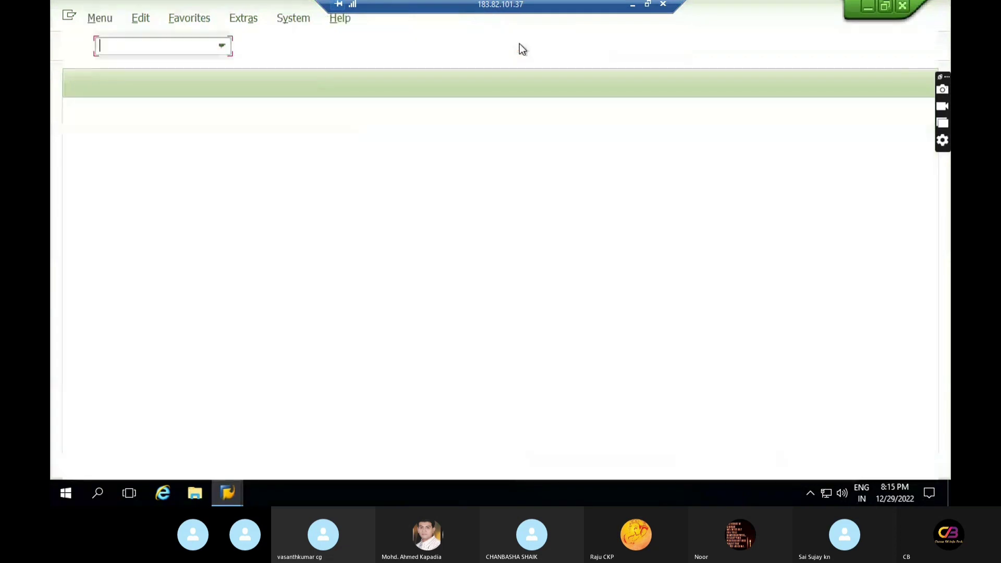
Run FBL3N for account 2900006 and open the overview of document 3000002.
text(FBl)
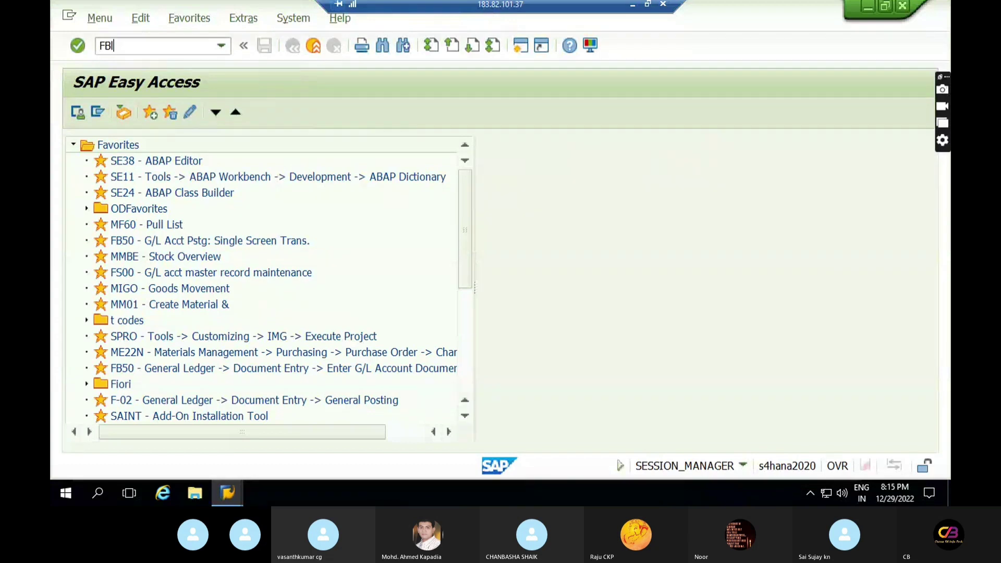
text(3n)
key(Return)
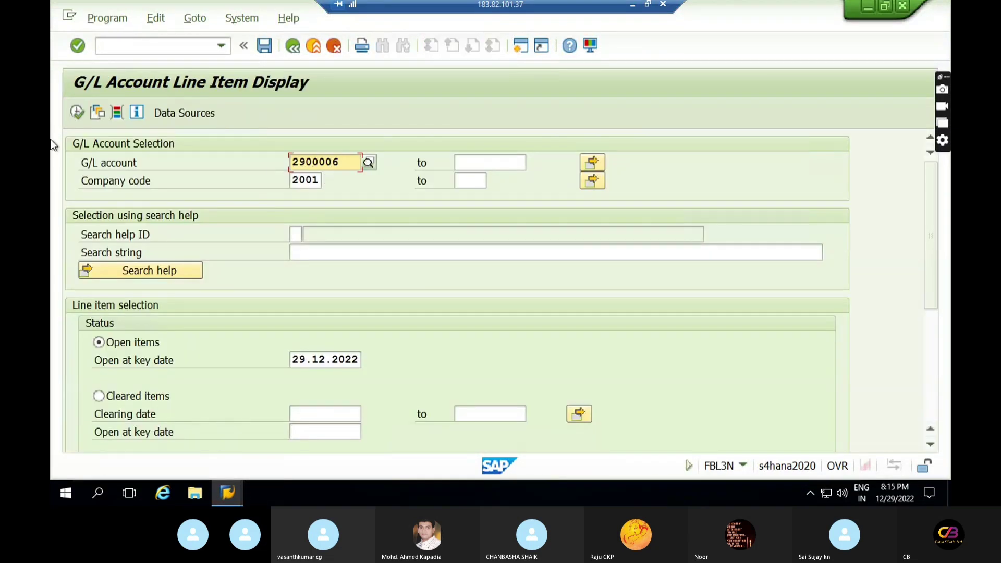
click(77, 112)
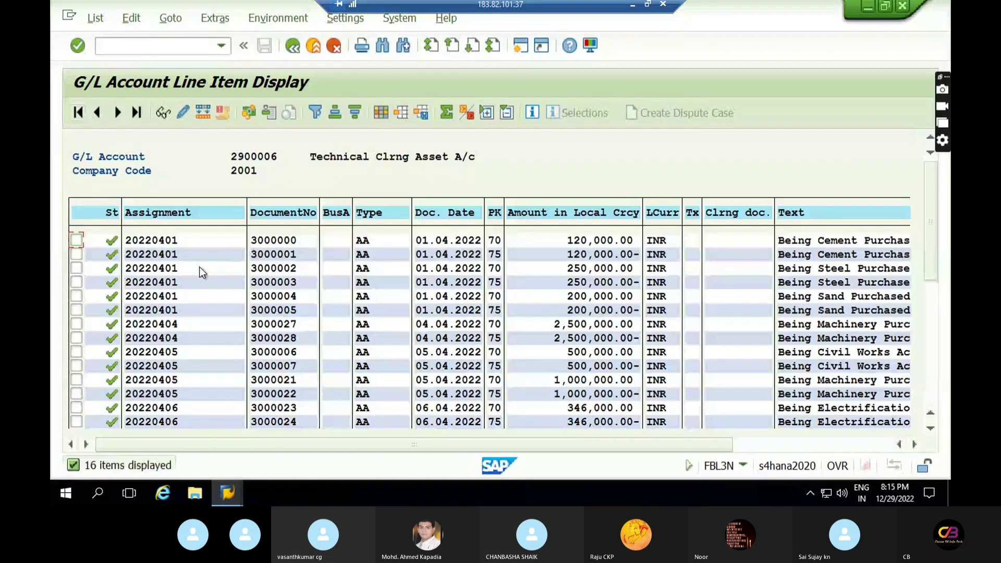
click(163, 113)
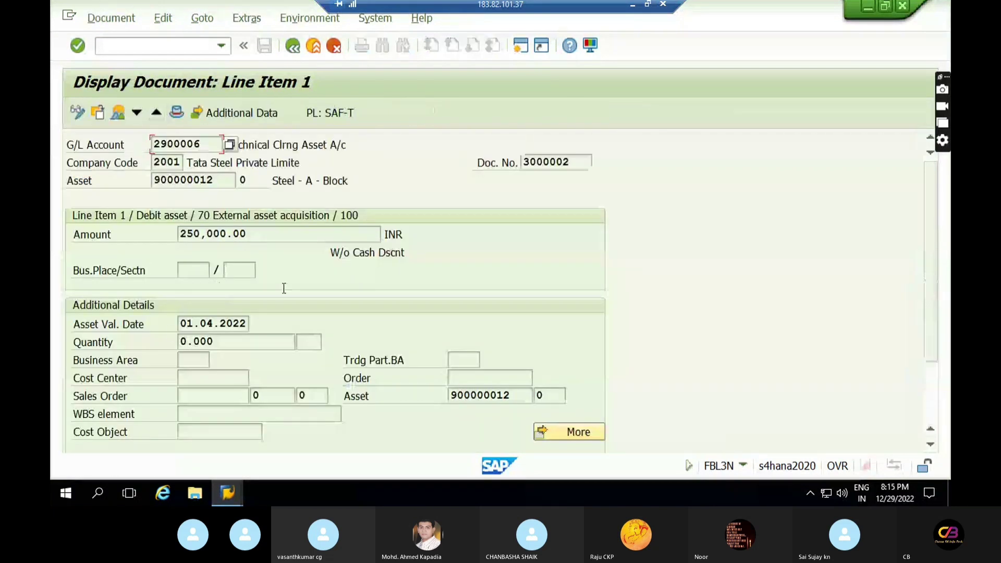
click(119, 114)
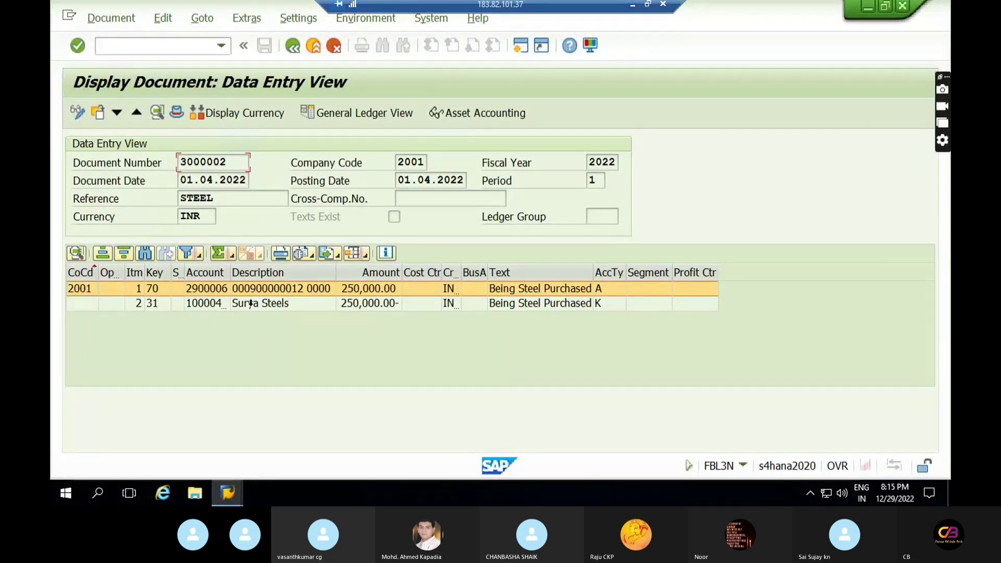
Review the Asset Accounting items of documents 3000002 and 3000003, both netting to 0.00 INR.
click(471, 114)
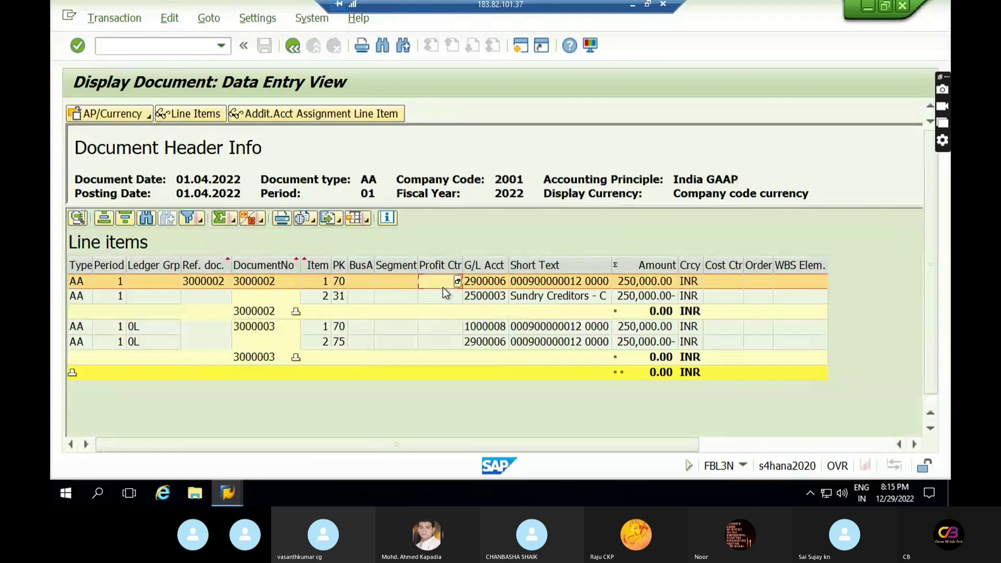
click(416, 344)
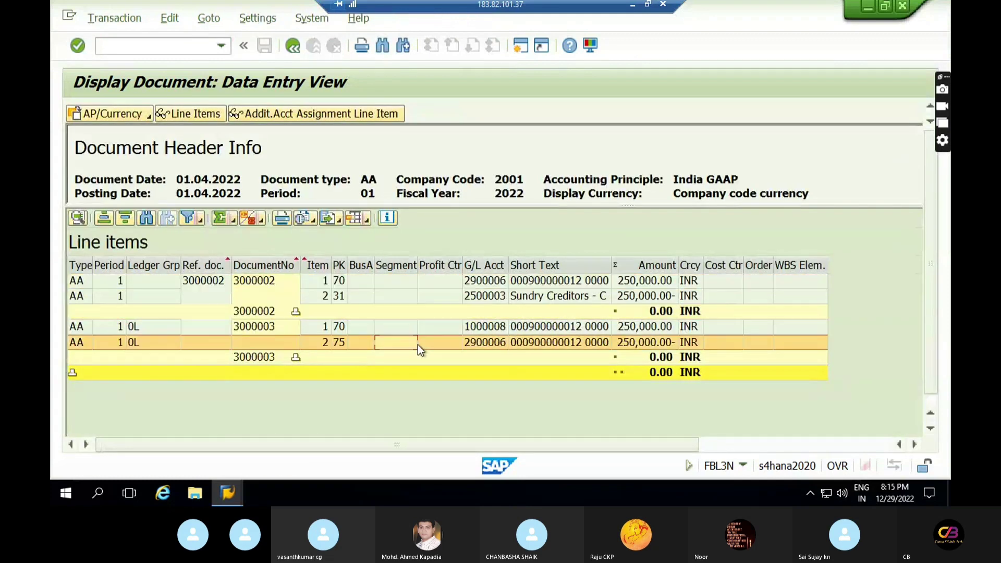
click(292, 46)
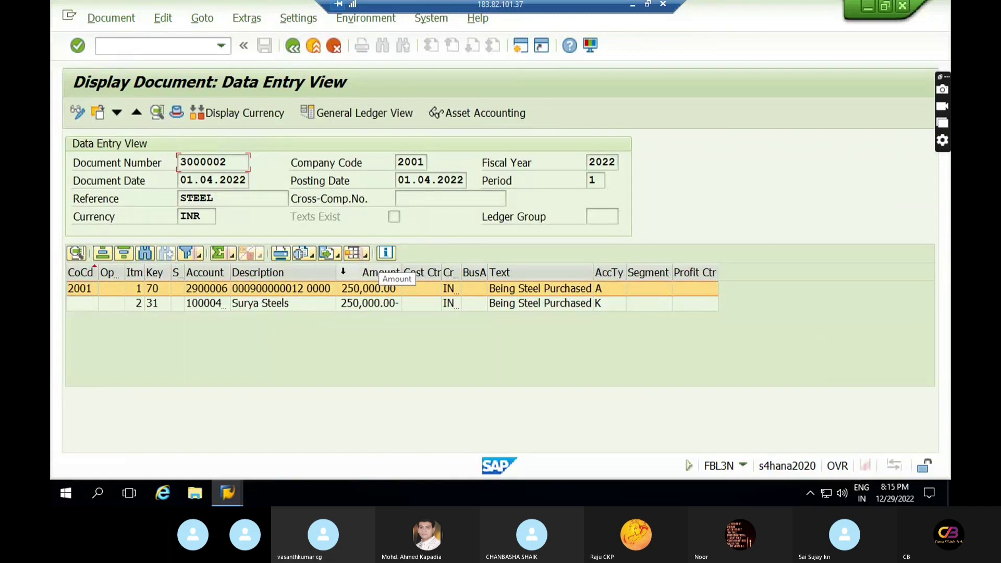
click(482, 112)
click(135, 340)
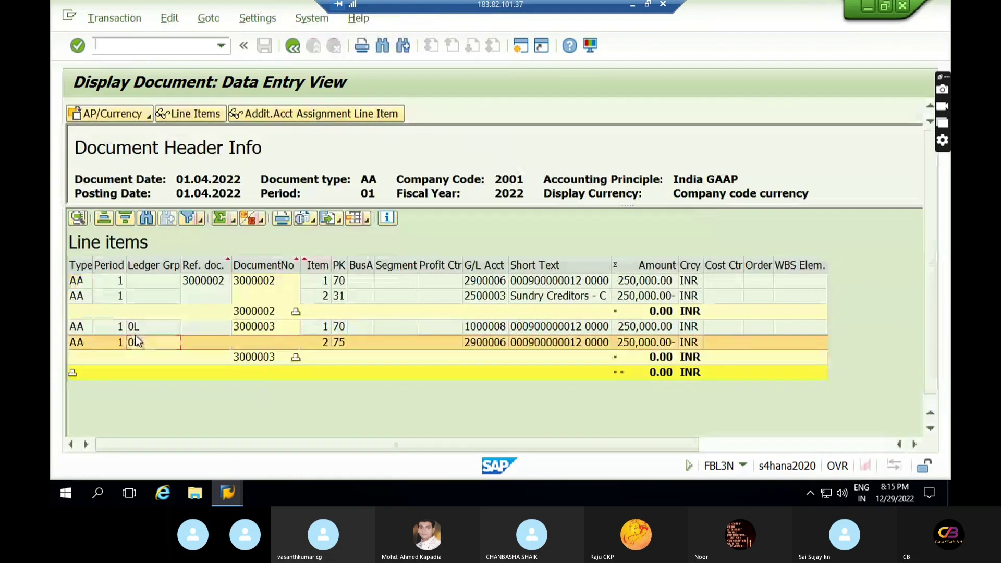
click(135, 325)
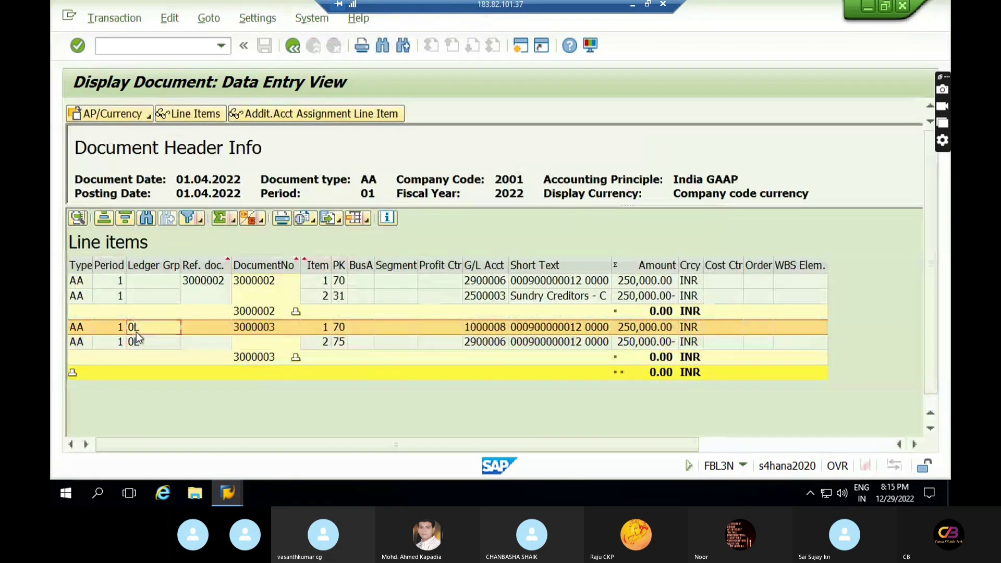
click(141, 284)
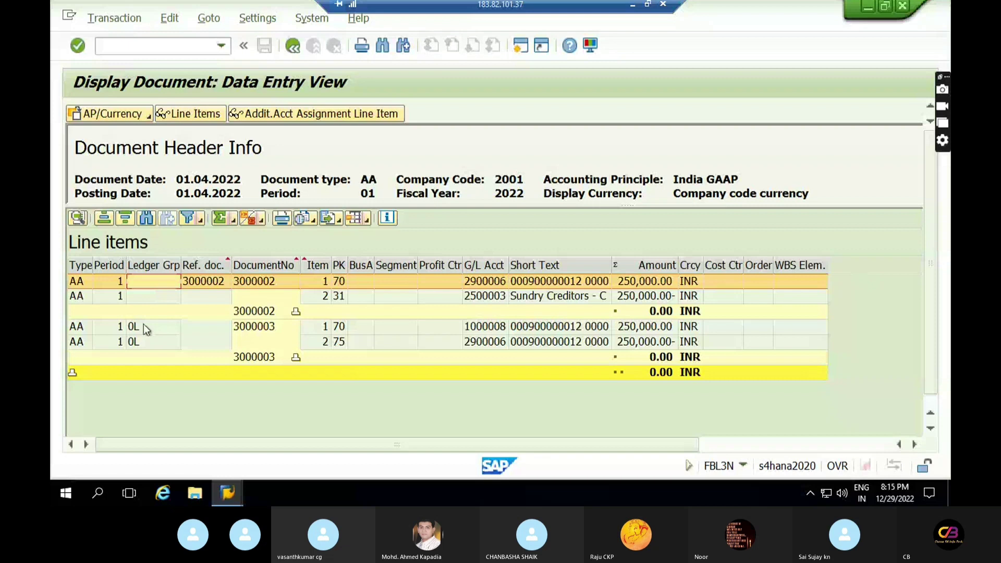
click(142, 342)
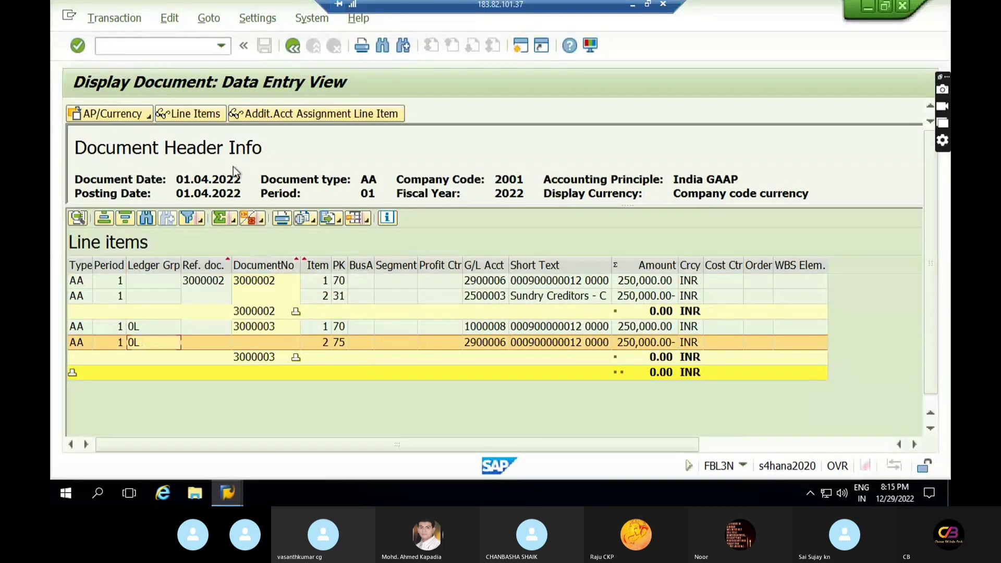
click(140, 114)
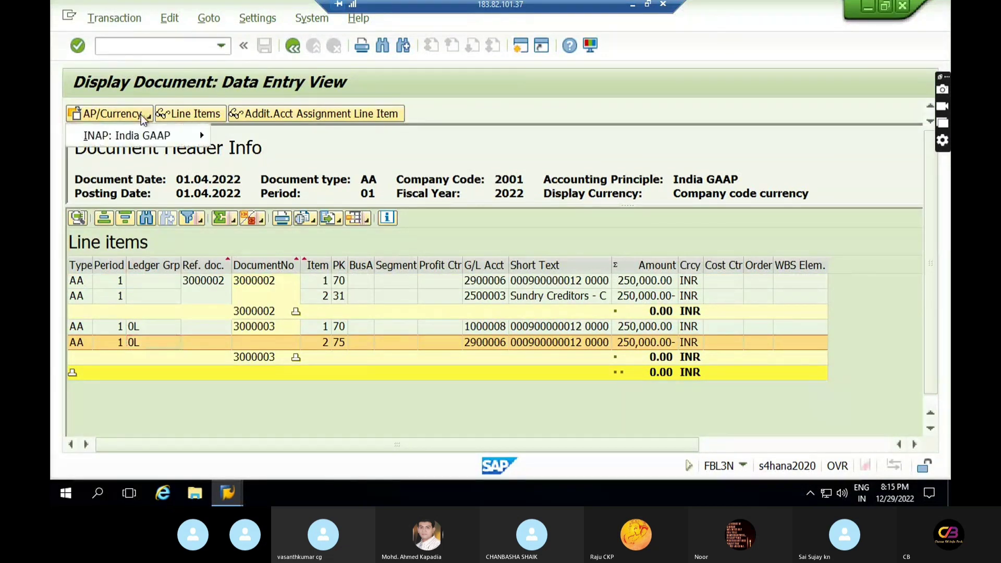
Display the asset line items posted by document 3000002.
mouse_move(184, 135)
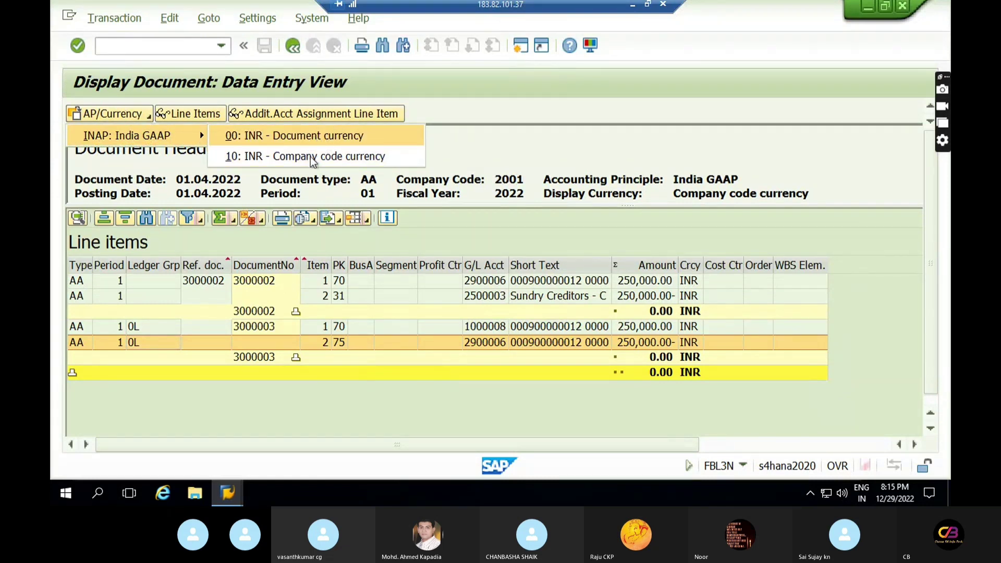
click(196, 114)
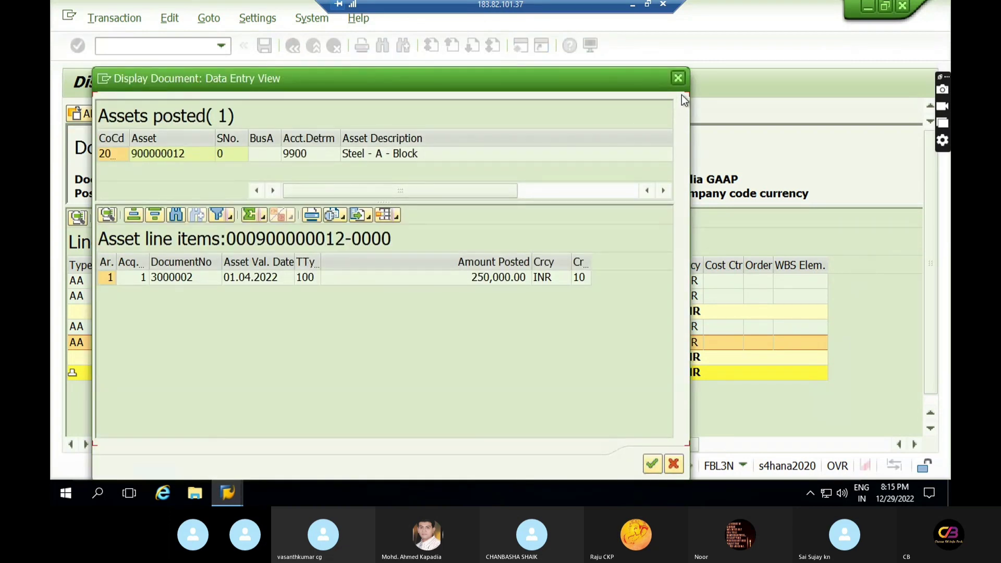
click(678, 78)
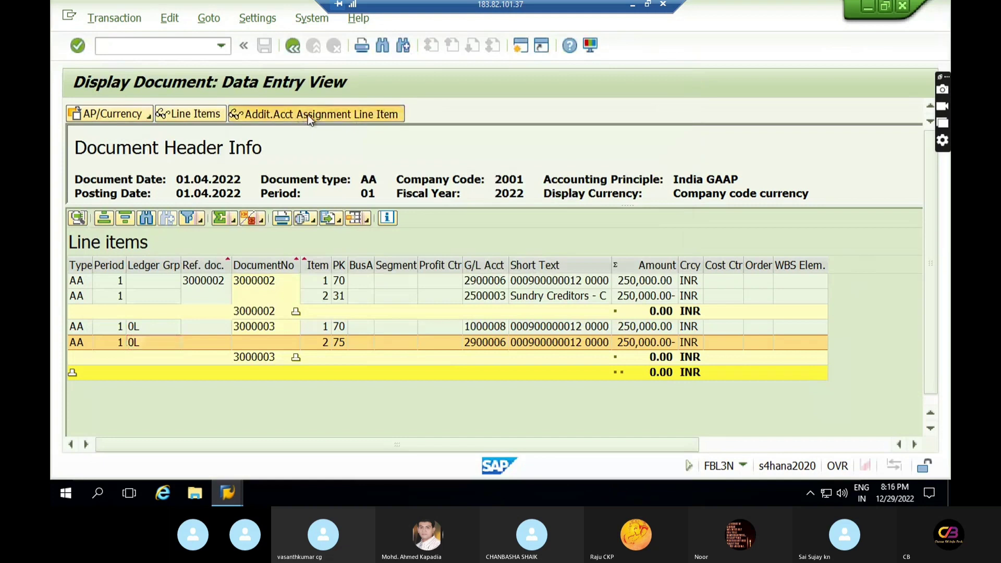
Check the line's additional account assignment to asset 900000012, then minimise the SAP session.
click(310, 115)
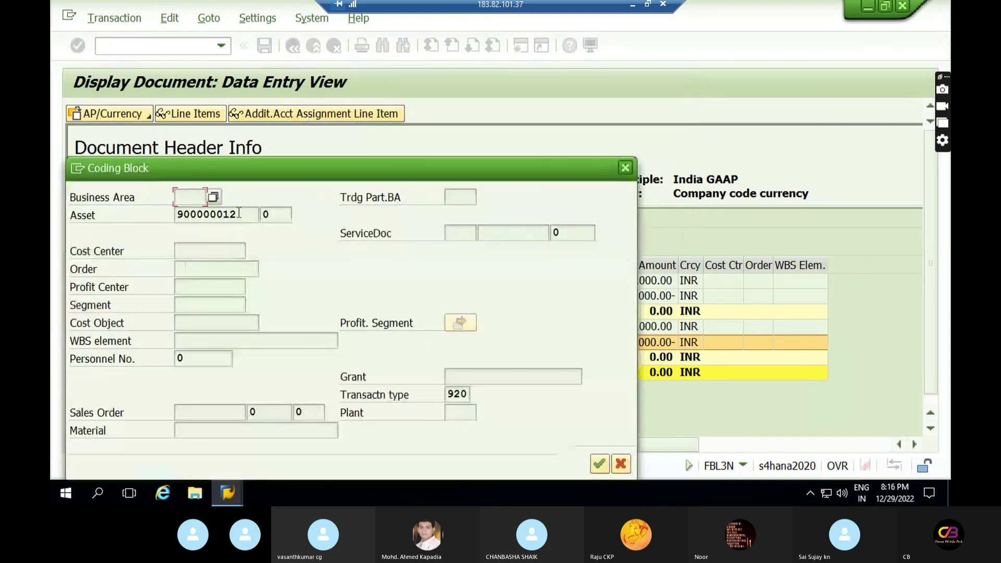
click(196, 216)
double_click(196, 216)
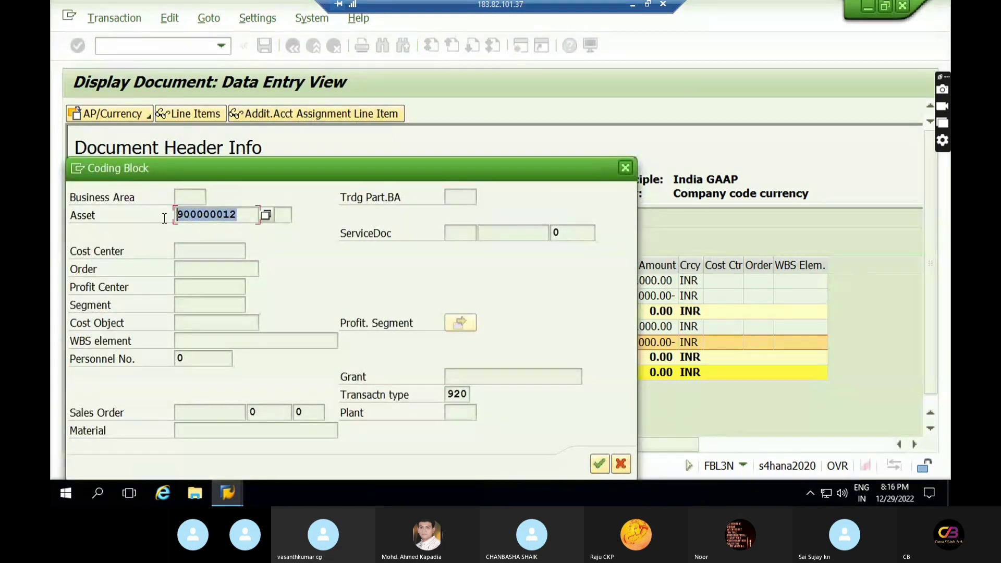
click(625, 168)
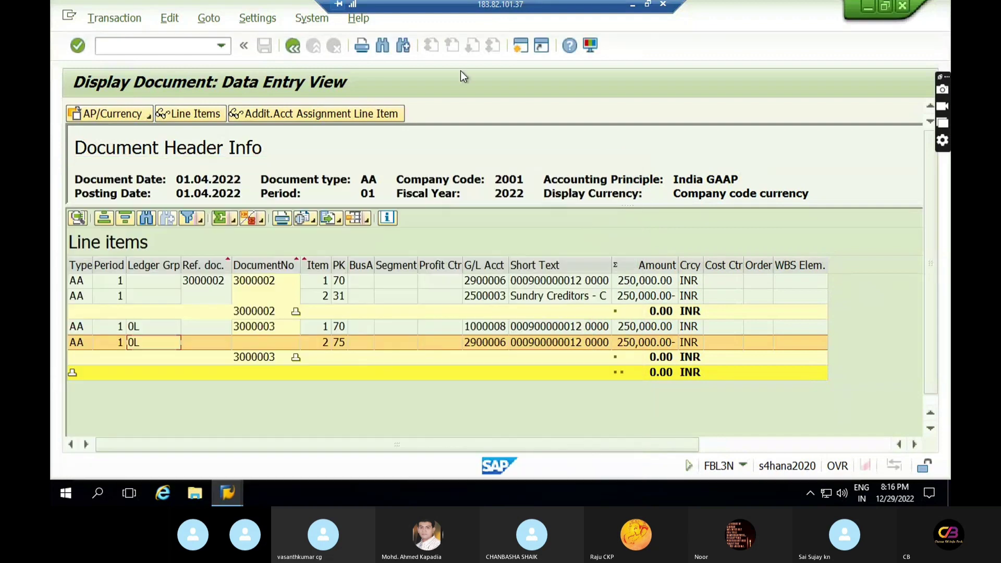
click(632, 7)
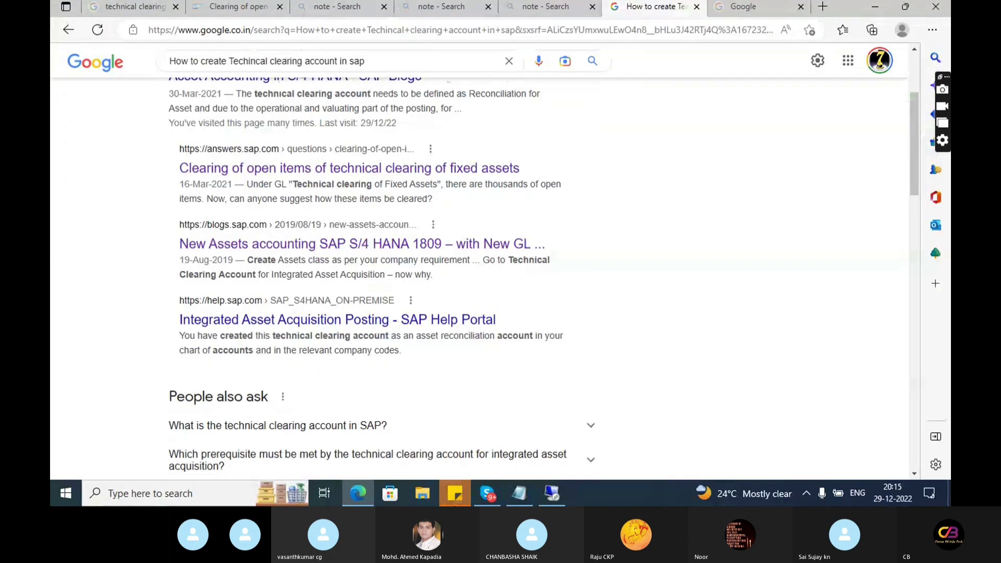
Return to the technical clearing search results and preview the answers.sap.com clearing discussion.
click(488, 493)
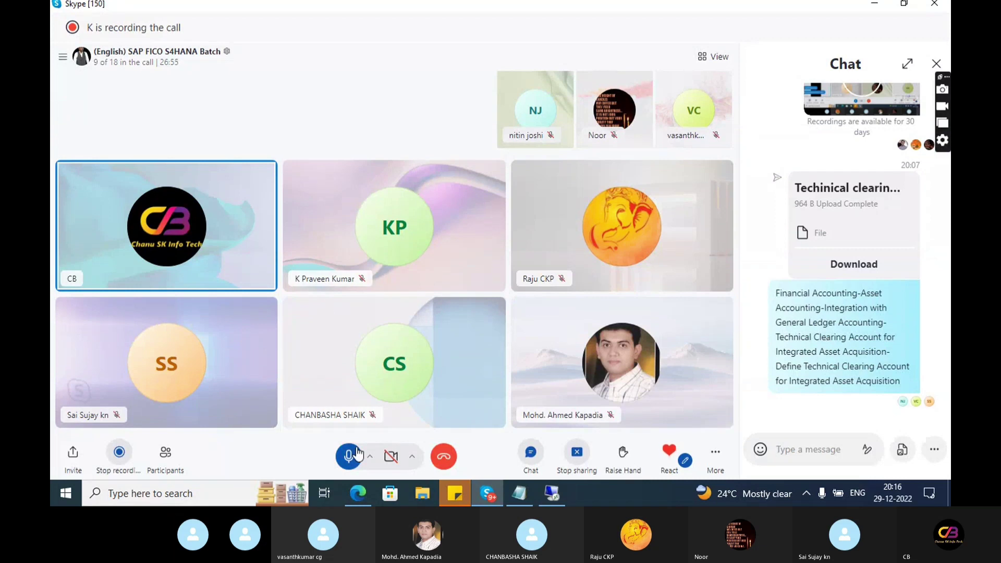
click(357, 491)
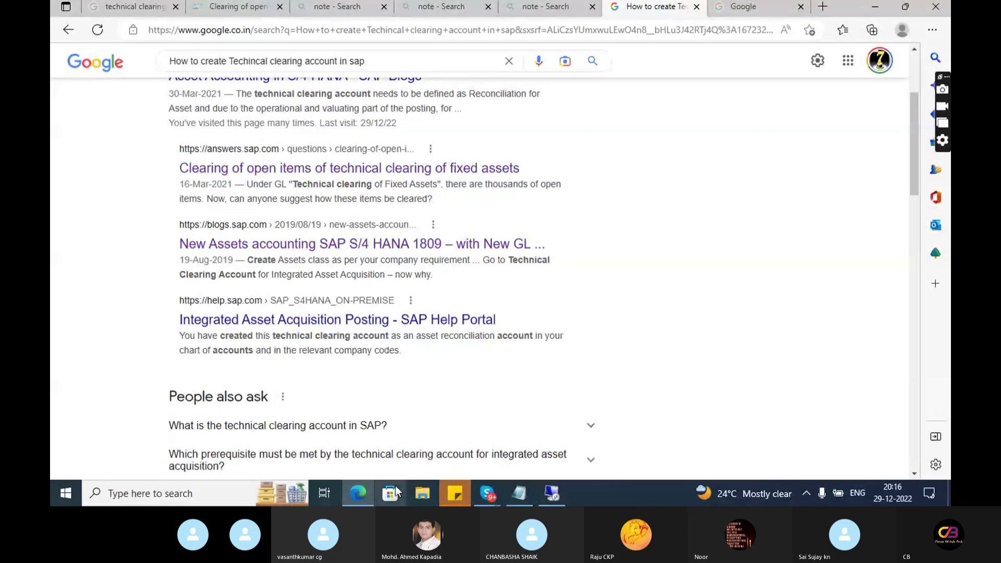
click(360, 493)
click(360, 493)
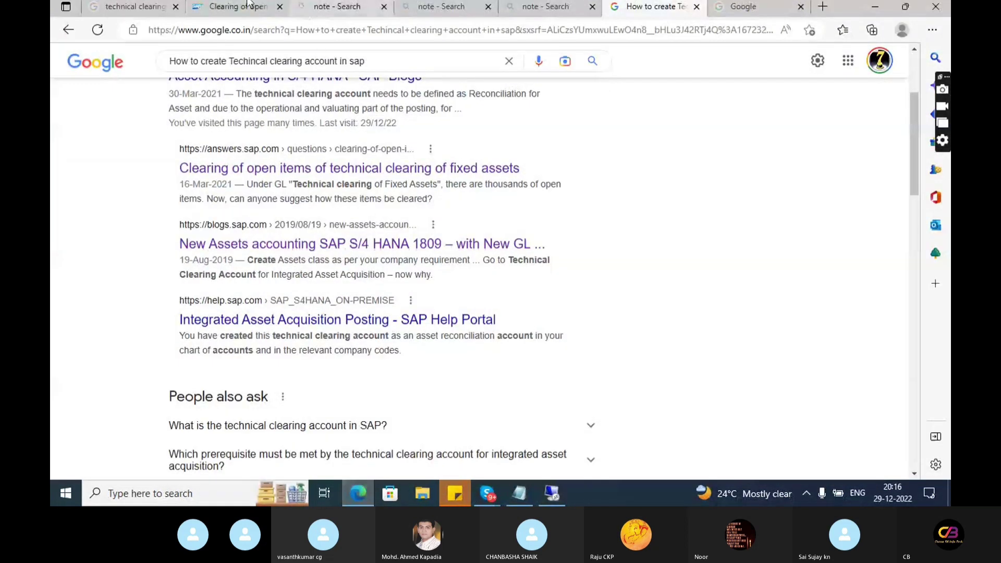
click(237, 6)
click(163, 6)
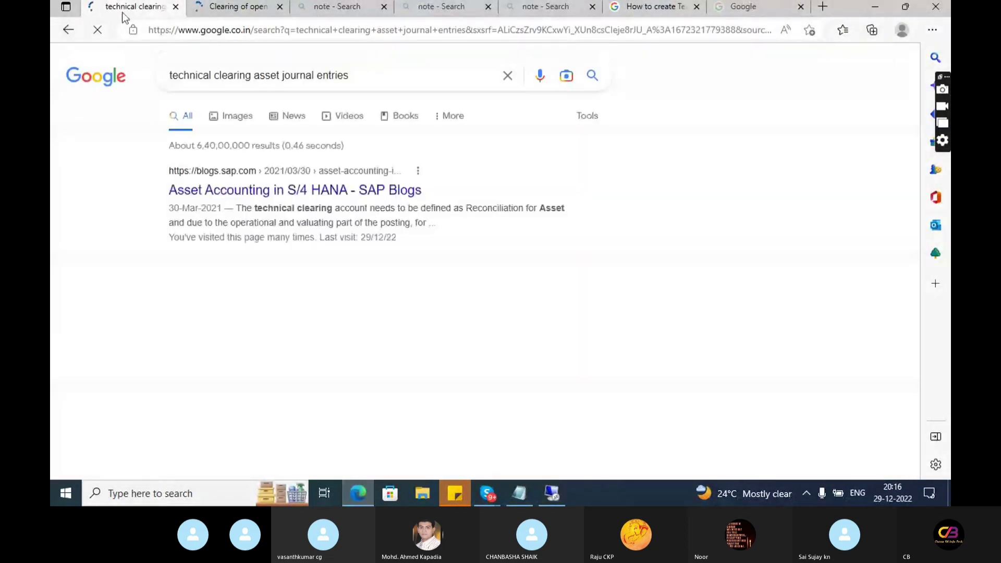
click(254, 283)
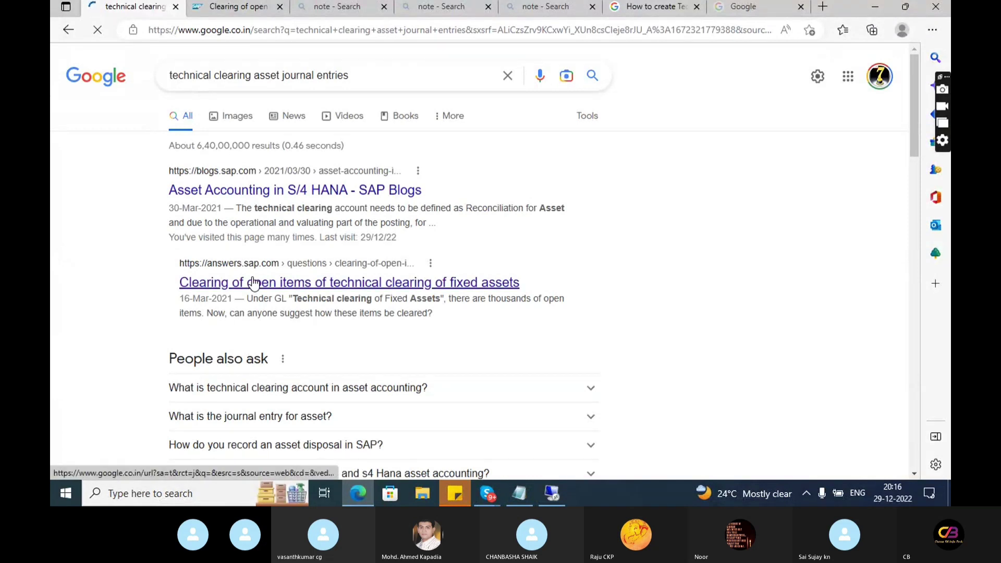
click(67, 31)
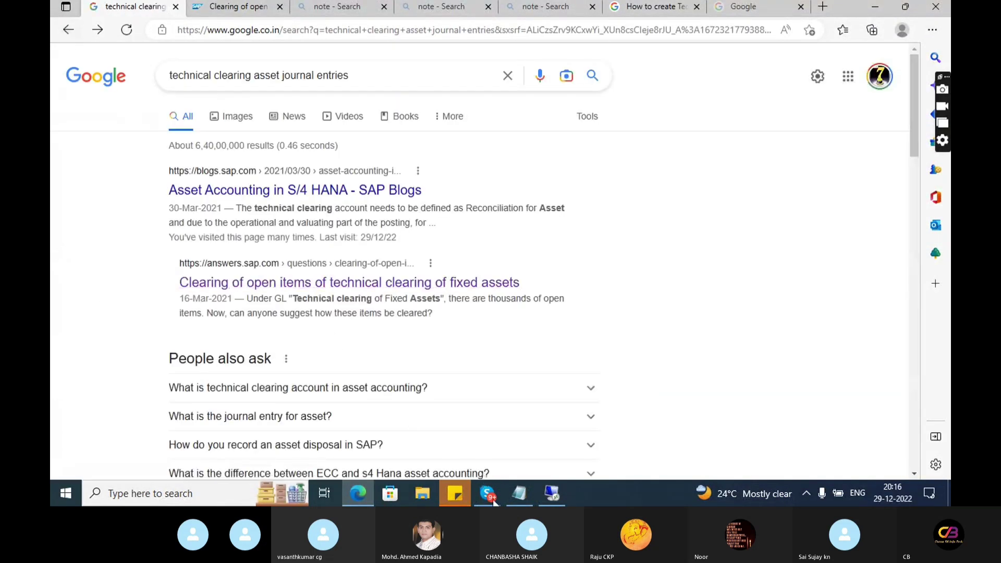
End the Skype class call and its screen share.
mouse_move(493, 501)
click(422, 437)
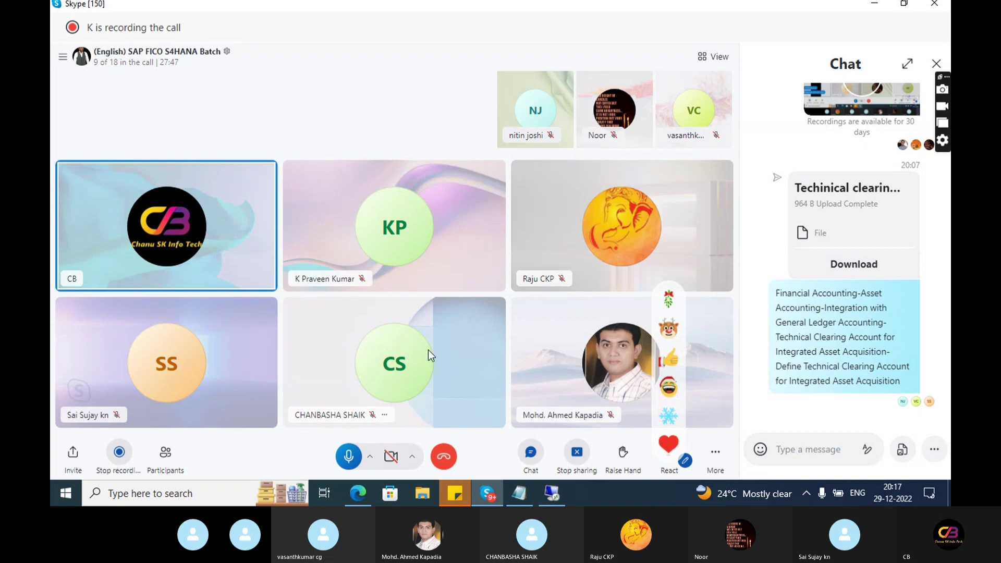
click(443, 462)
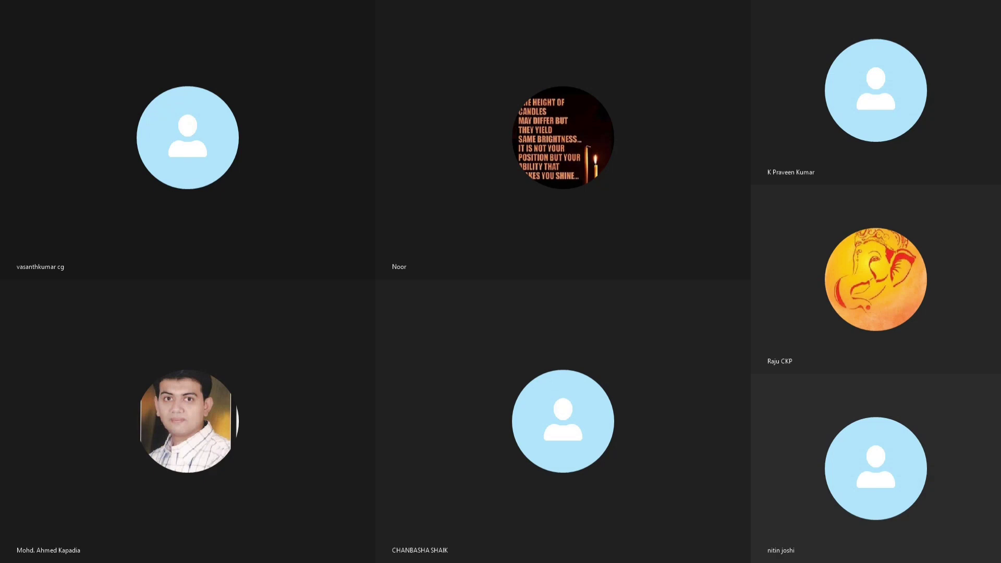